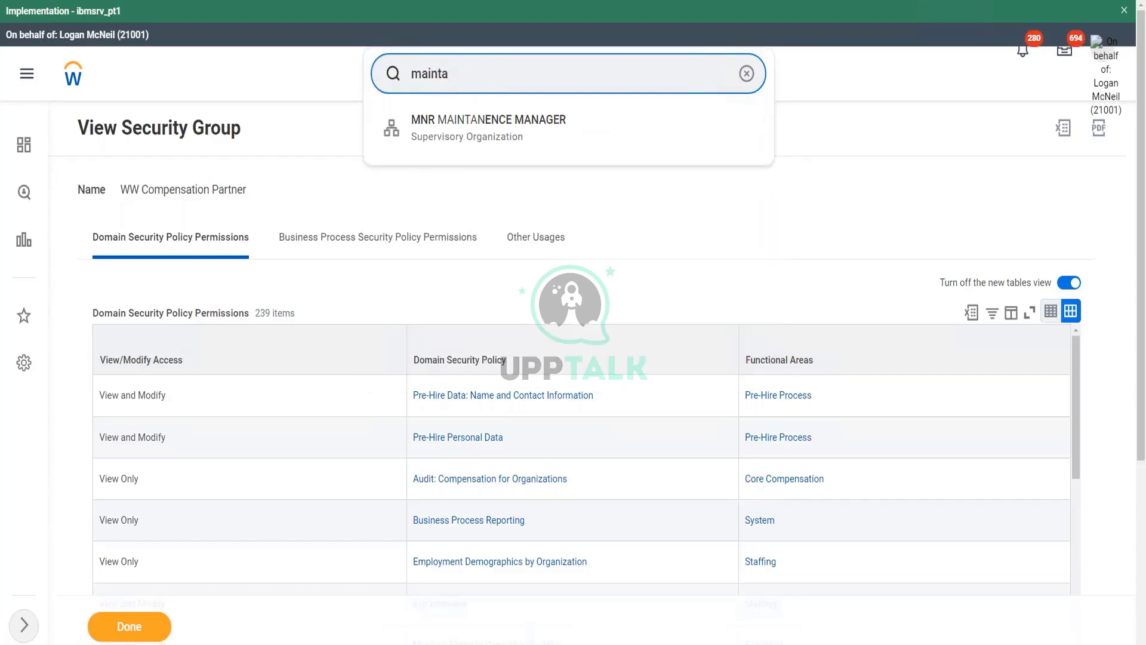
- Open Maintain Permissions for Security Group, set Copy into an existing security group, then cancel
{"action": "type", "text": "in per"}
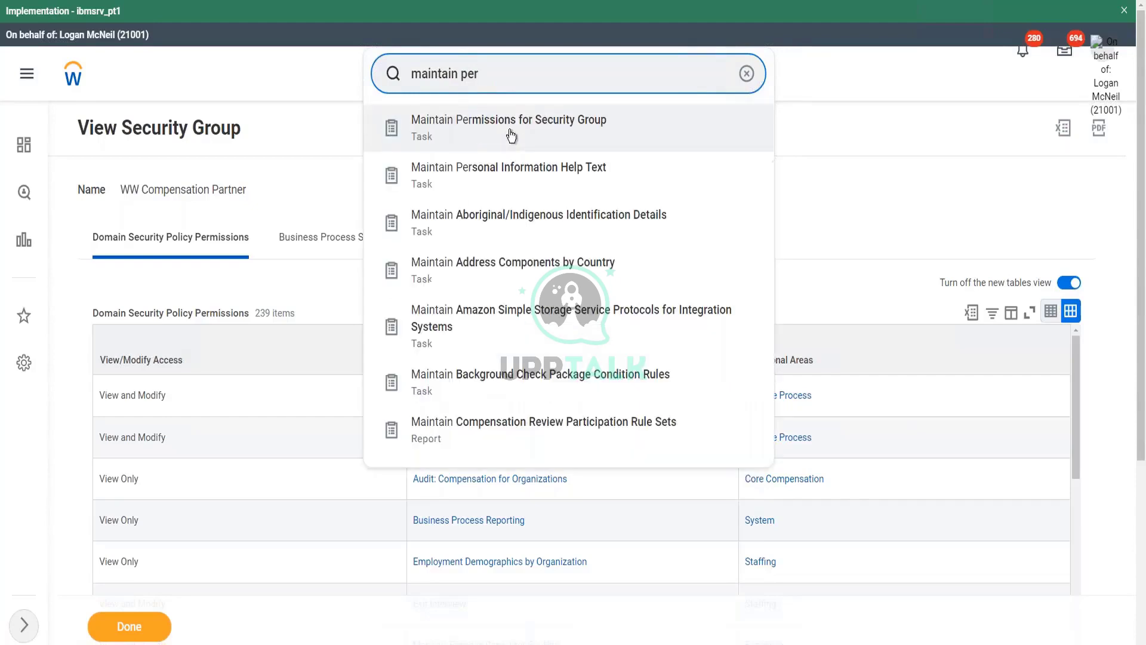
{"action": "left_click", "coordinate": [514, 128]}
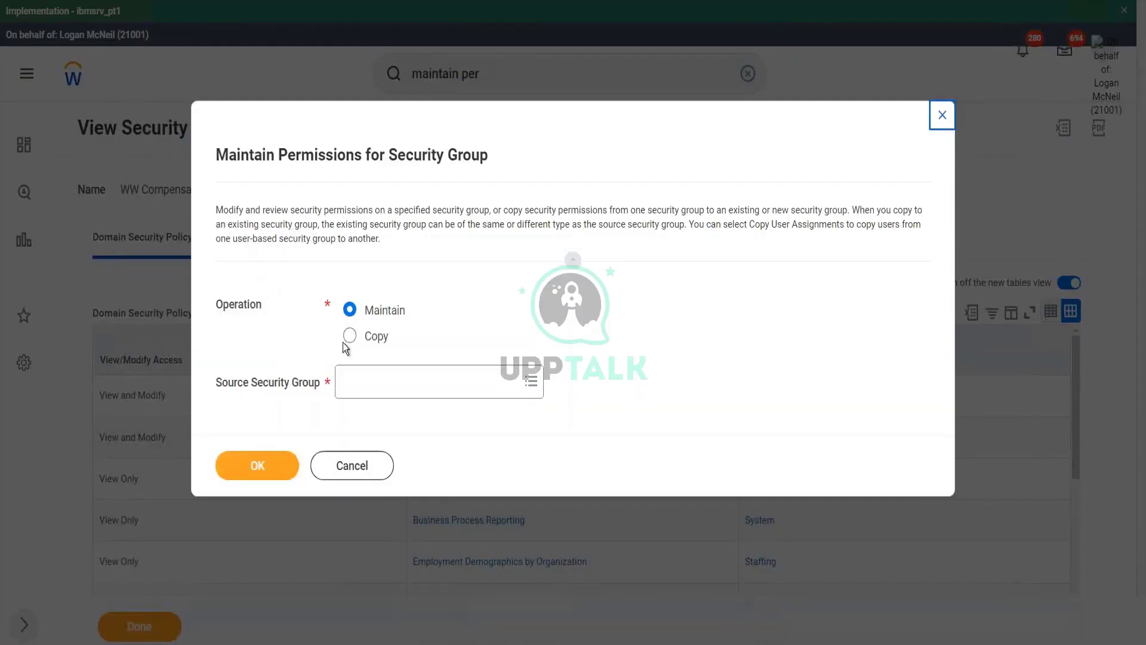
{"action": "left_click", "coordinate": [350, 336]}
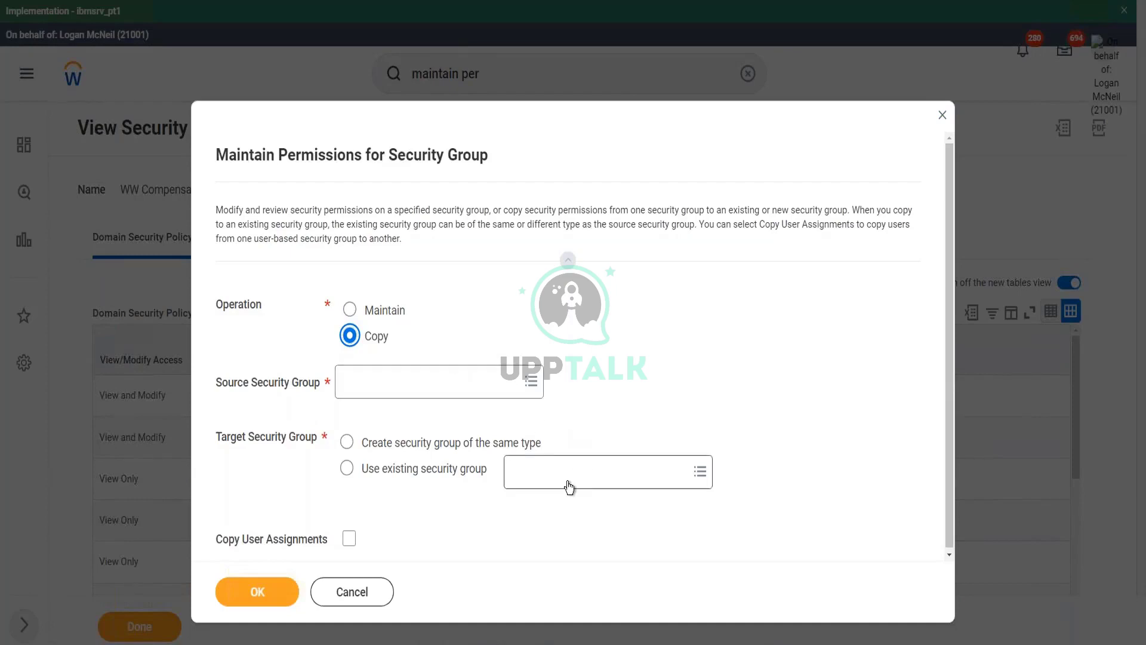
{"action": "left_click", "coordinate": [475, 448]}
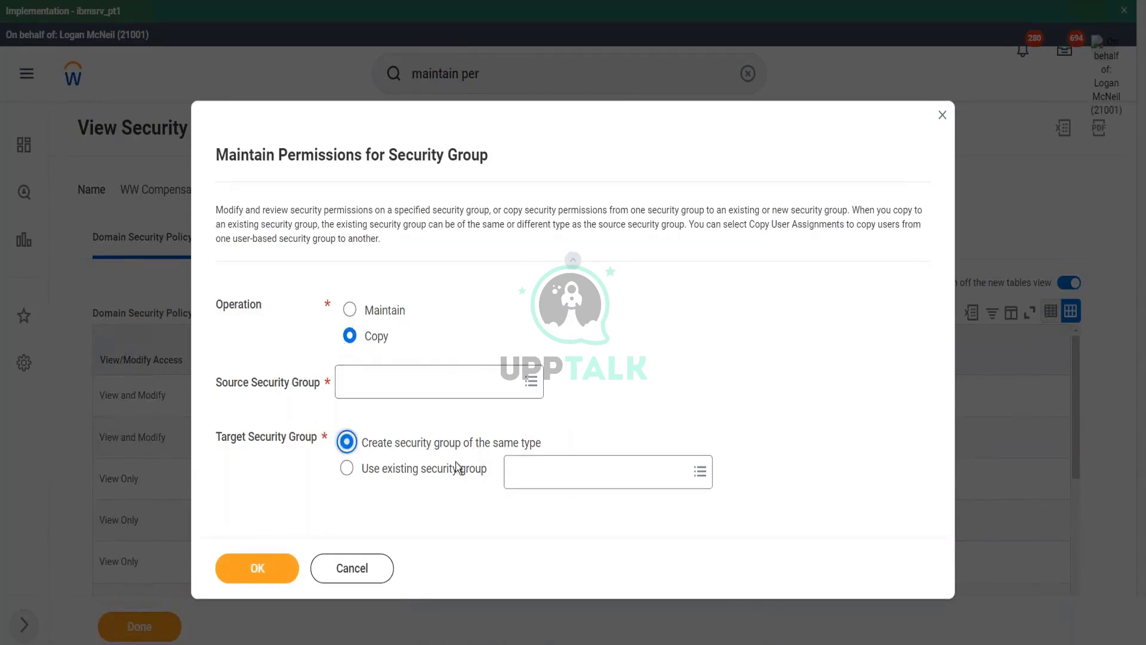
{"action": "left_click", "coordinate": [419, 471]}
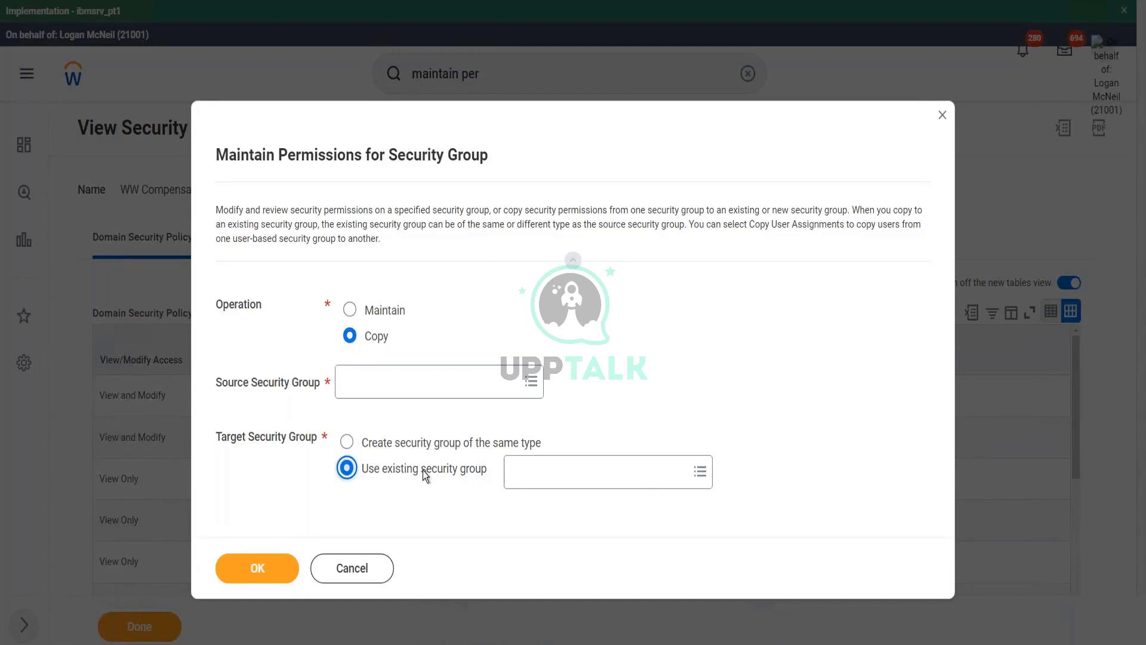
{"action": "left_click", "coordinate": [364, 568]}
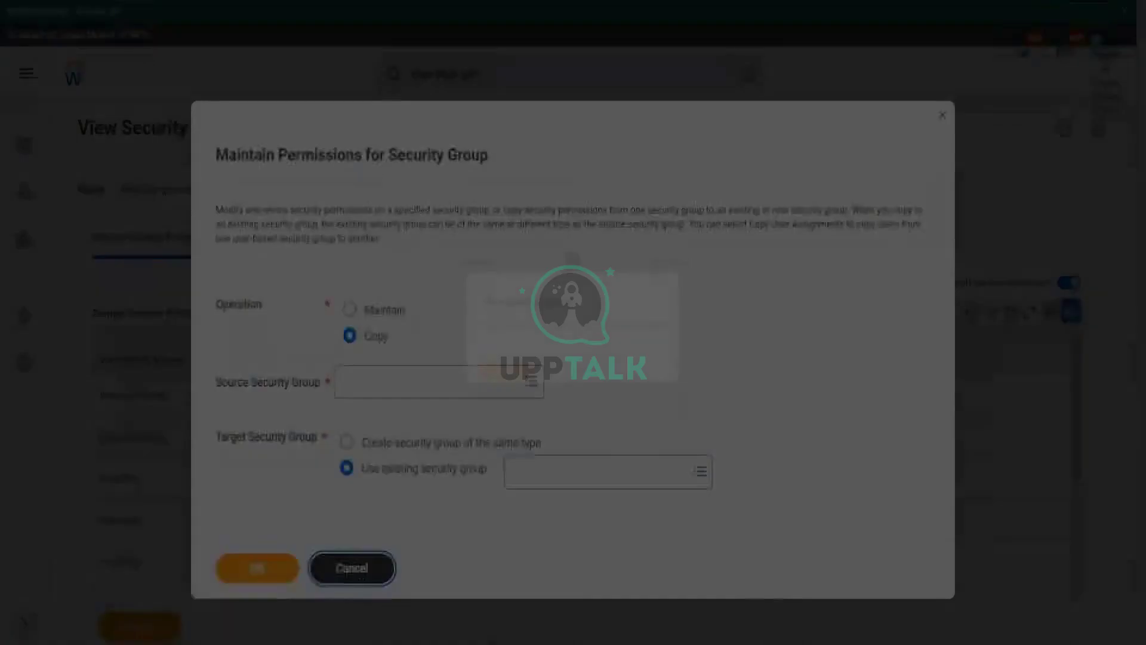
- Discard the unsaved permissions changes and return to the Workday home page
{"action": "left_click", "coordinate": [539, 381]}
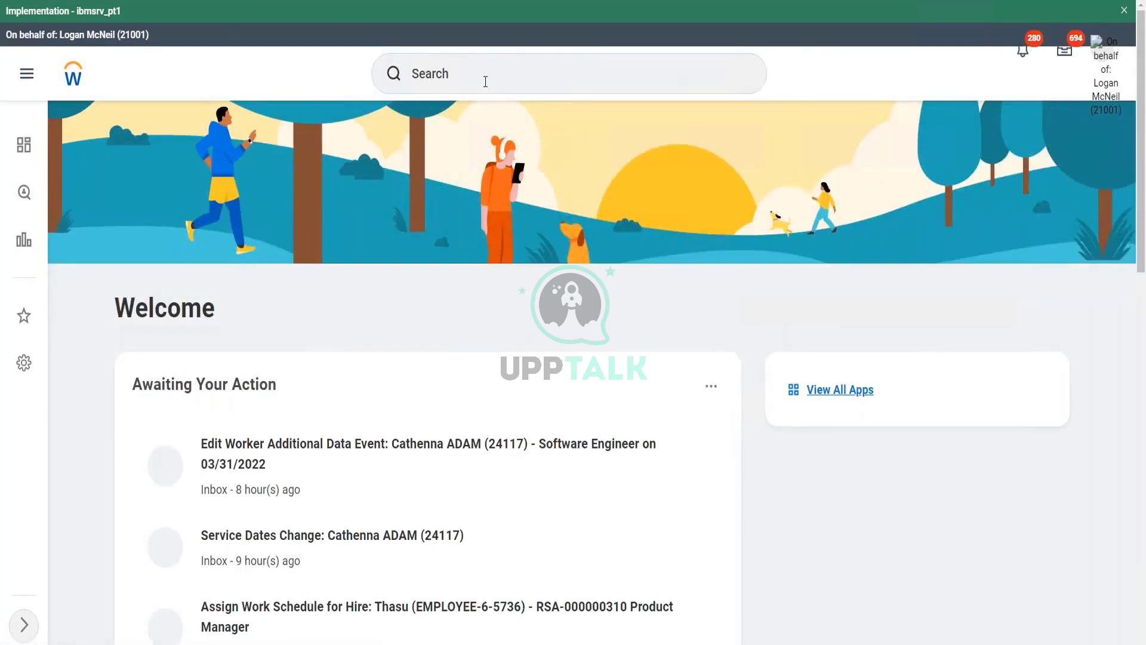
{"action": "left_click", "coordinate": [485, 82]}
{"action": "key", "text": "Escape"}
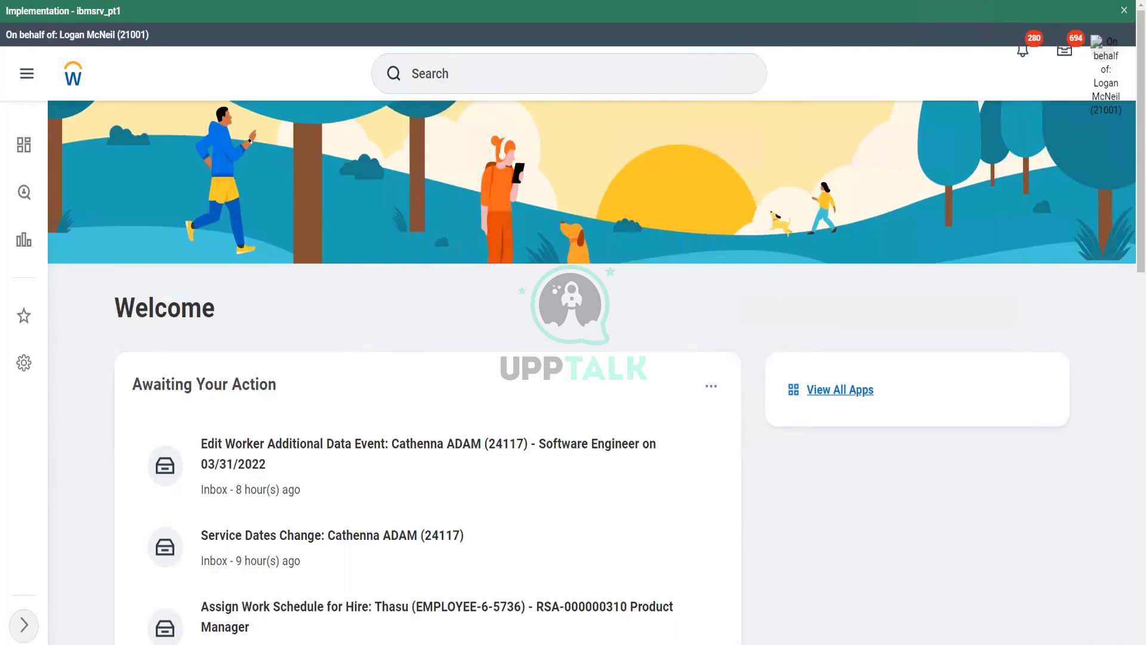
{"action": "scroll", "coordinate": [573, 358], "scroll_direction": "down", "scroll_amount": 8}
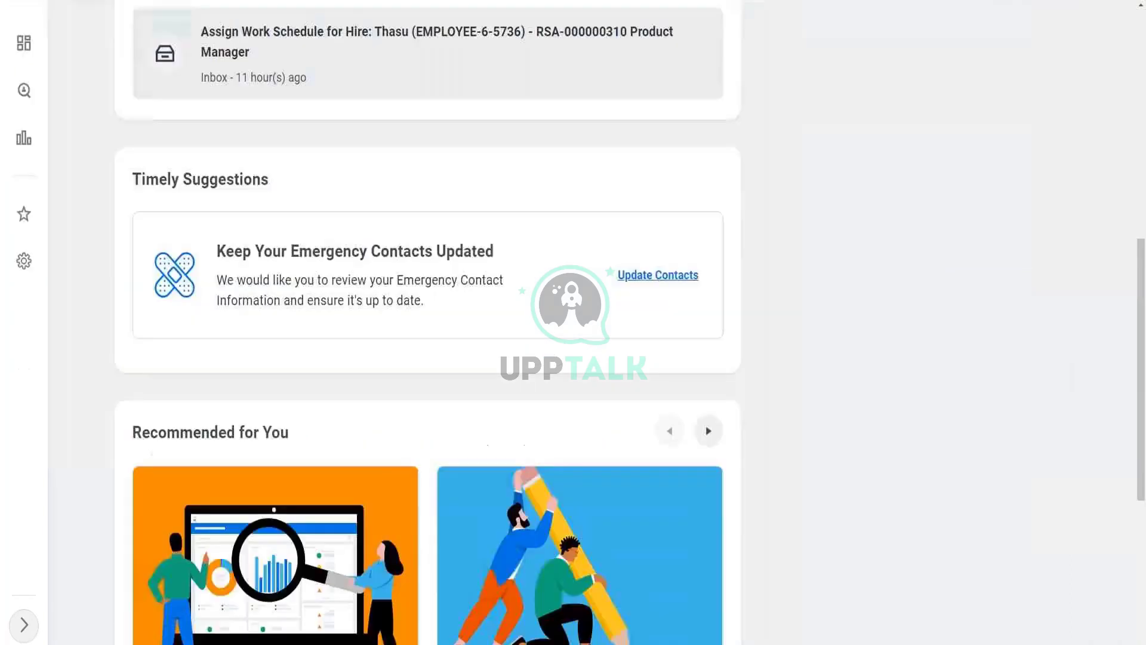
{"action": "scroll", "coordinate": [435, 90], "scroll_direction": "up", "scroll_amount": 8}
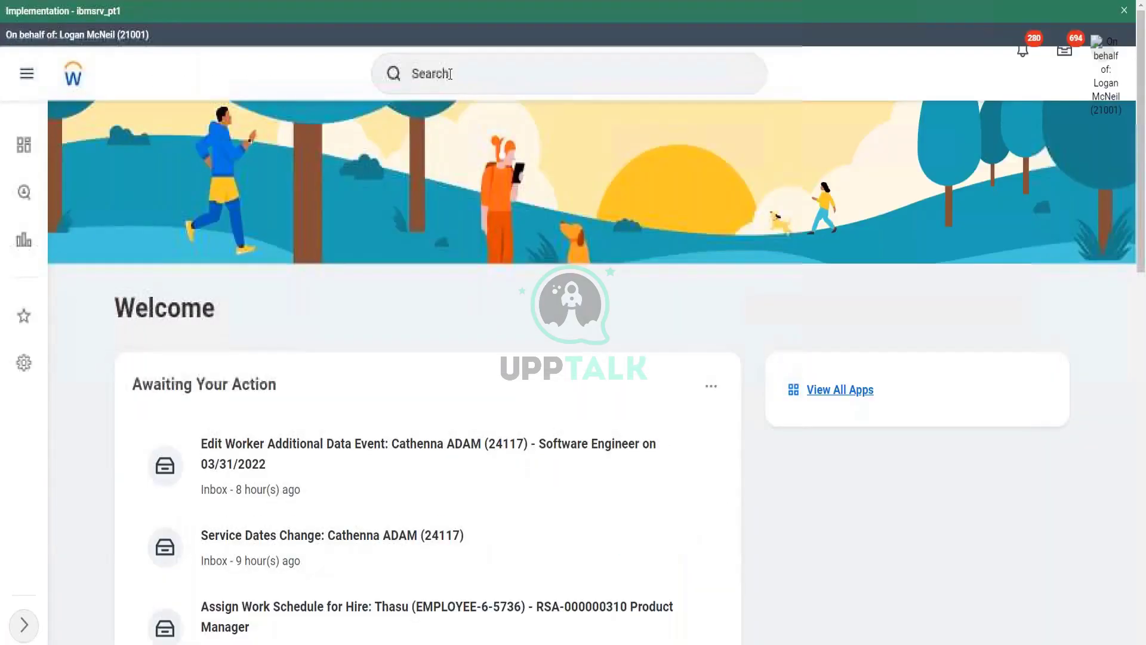
- Search 'view sec group' and open the View Security Group report
{"action": "left_click", "coordinate": [450, 74]}
{"action": "type", "text": "view"}
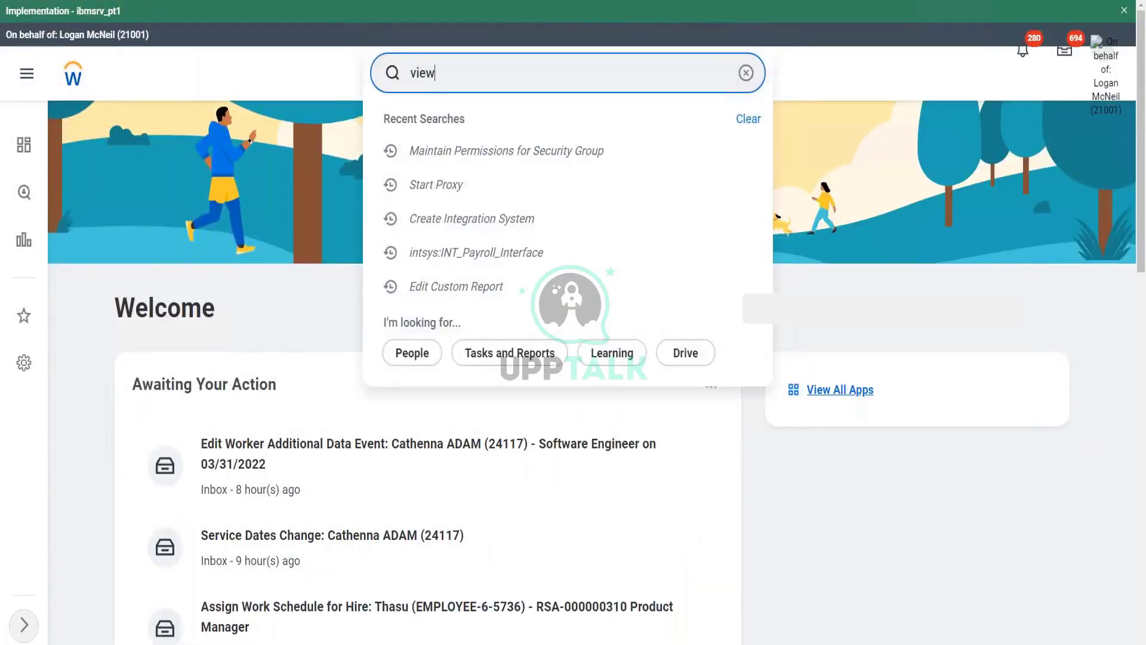
{"action": "type", "text": " sec group"}
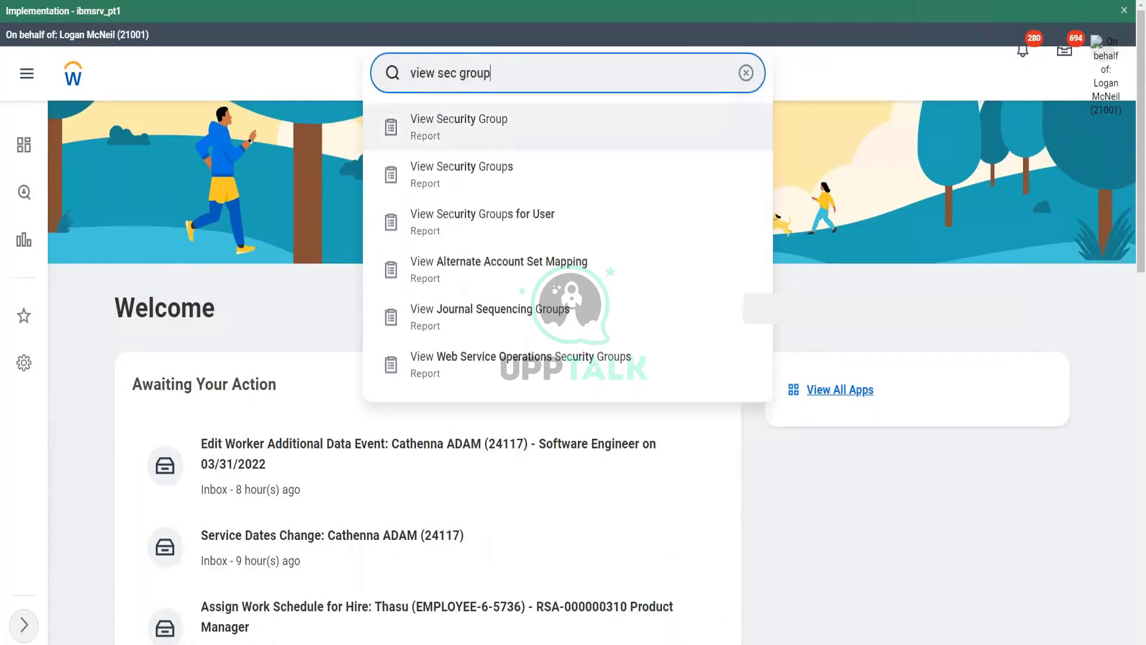
{"action": "left_click", "coordinate": [477, 131]}
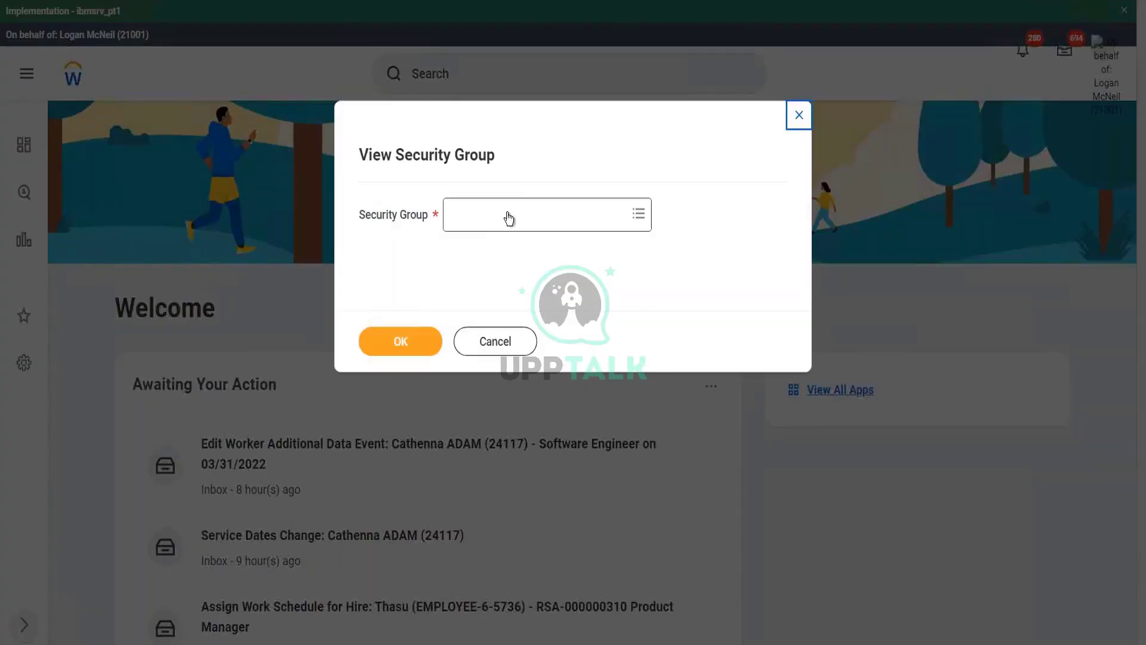
- Search 'hr administrator' in the Security Group prompt, select HR Administrator and confirm
{"action": "left_click", "coordinate": [507, 215]}
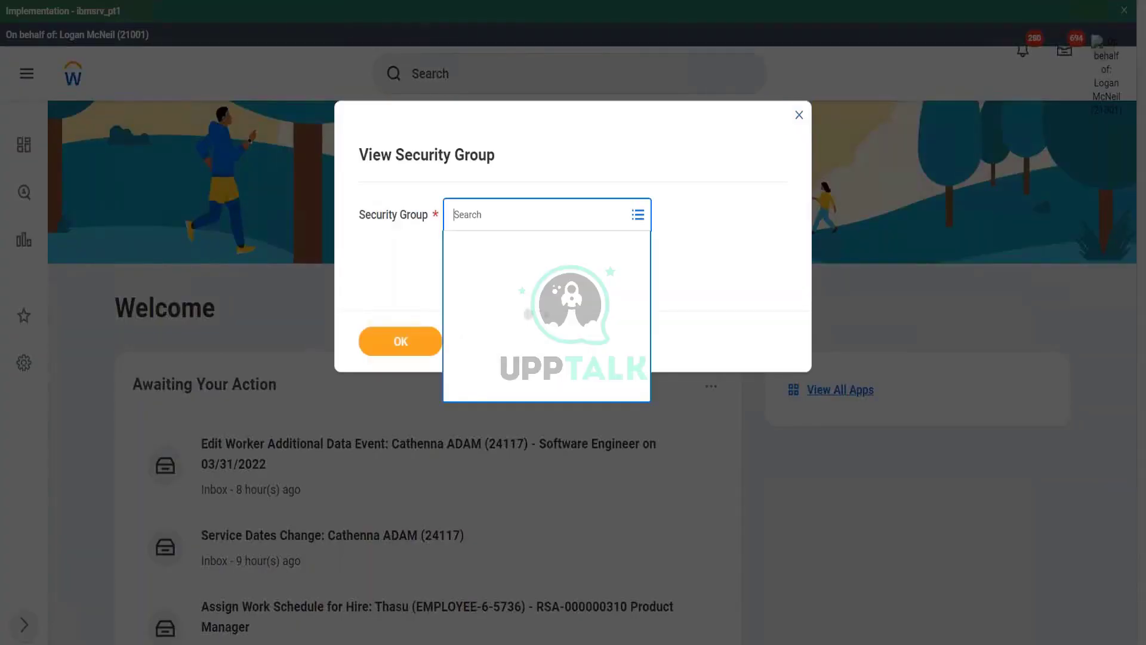
{"action": "type", "text": "hr admi"}
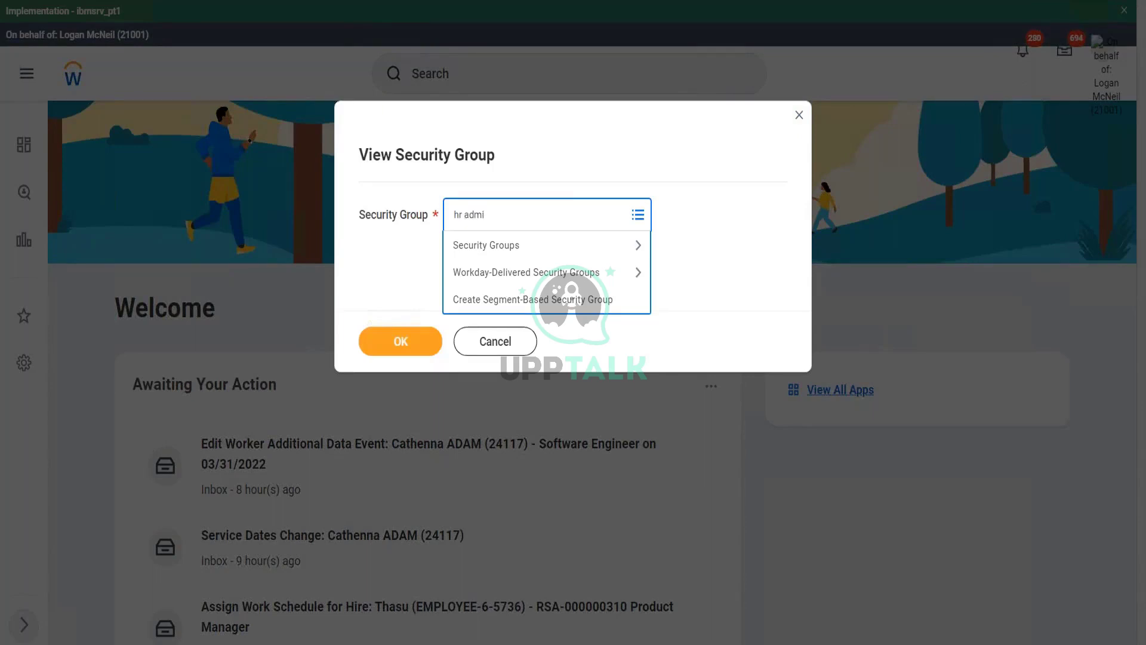
{"action": "type", "text": "nistrator"}
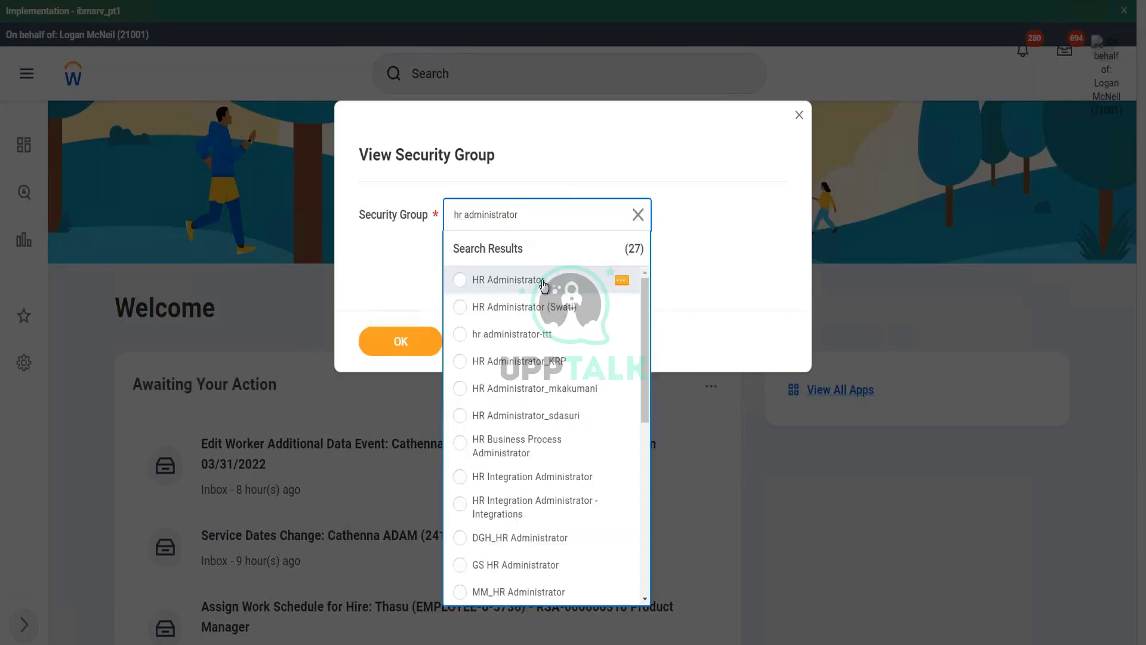
{"action": "left_click", "coordinate": [507, 280]}
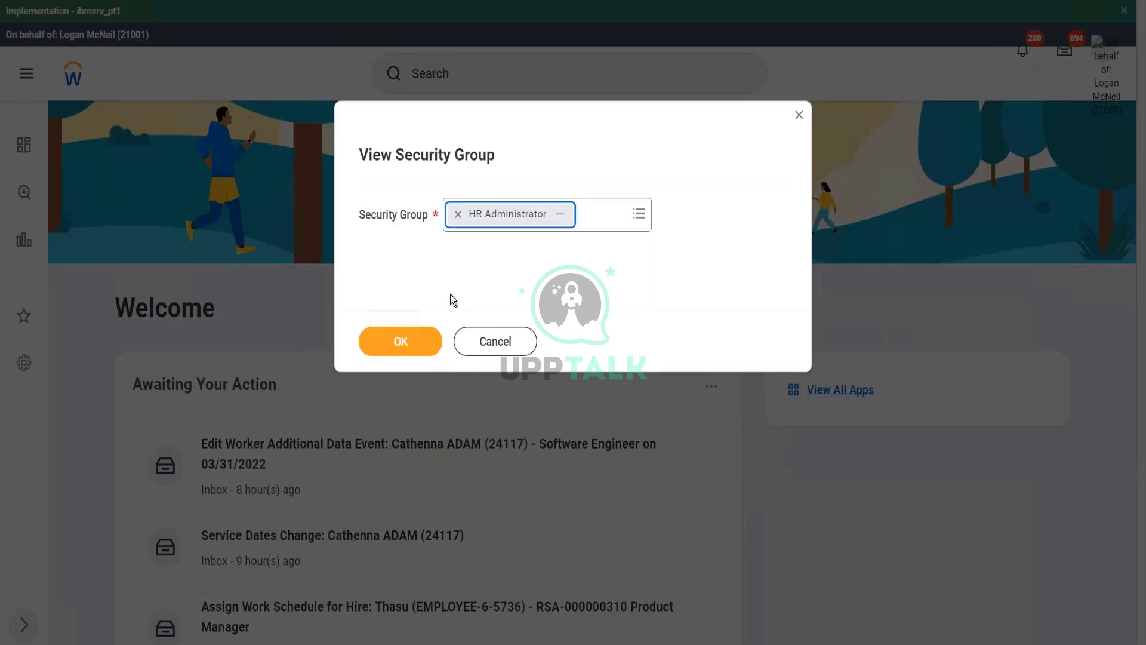
{"action": "left_click", "coordinate": [404, 337]}
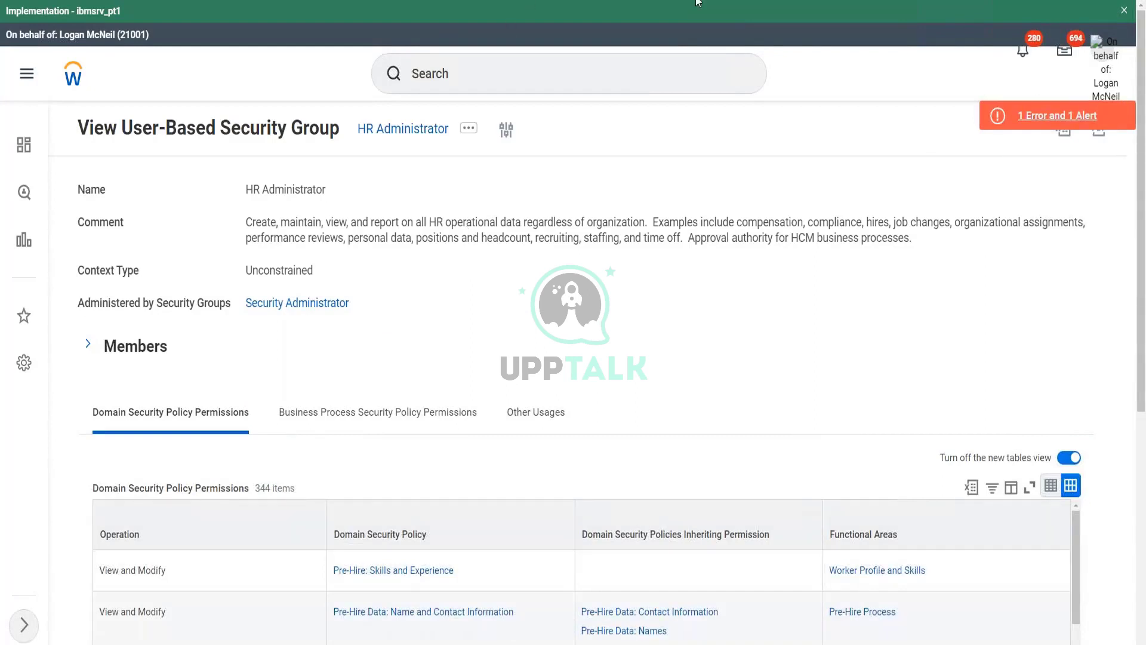
{"action": "mouse_move", "coordinate": [117, 142]}
{"action": "left_mouse_down"}
{"action": "mouse_move", "coordinate": [355, 139]}
{"action": "mouse_move", "coordinate": [351, 95]}
{"action": "mouse_move", "coordinate": [129, 97]}
{"action": "mouse_move", "coordinate": [113, 102]}
{"action": "mouse_move", "coordinate": [115, 142]}
{"action": "left_mouse_up"}
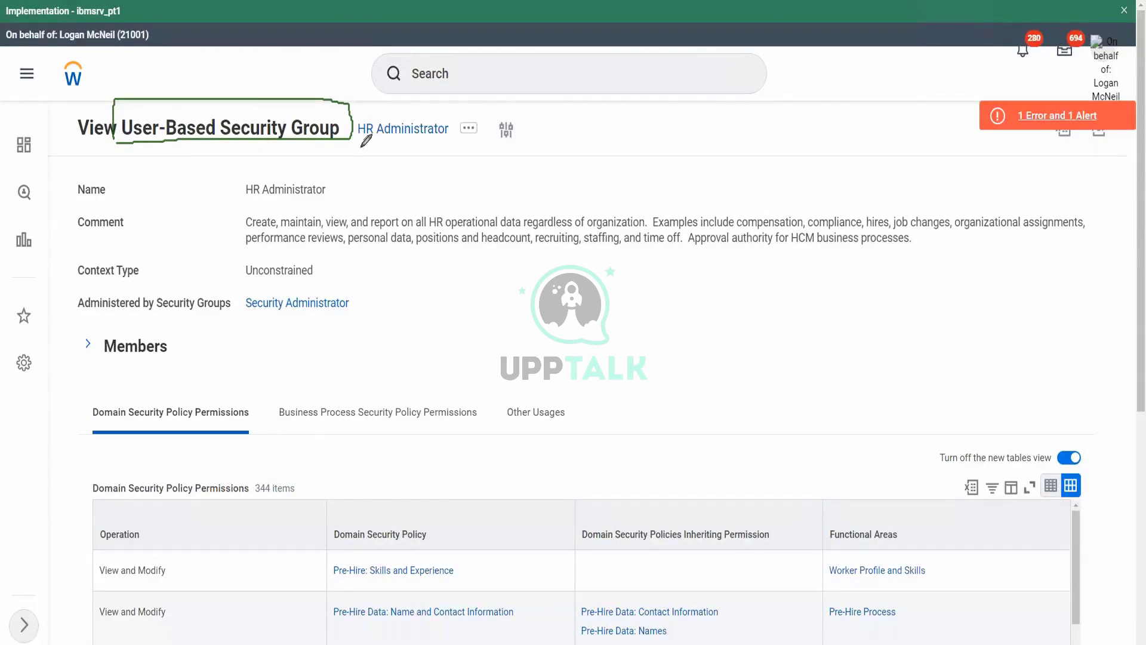
{"action": "left_click_drag", "start_coordinate": [351, 144], "coordinate": [453, 144]}
{"action": "mouse_move", "coordinate": [315, 285]}
{"action": "left_mouse_down"}
{"action": "mouse_move", "coordinate": [335, 273]}
{"action": "mouse_move", "coordinate": [319, 246]}
{"action": "mouse_move", "coordinate": [231, 256]}
{"action": "mouse_move", "coordinate": [278, 287]}
{"action": "mouse_move", "coordinate": [299, 285]}
{"action": "left_mouse_up"}
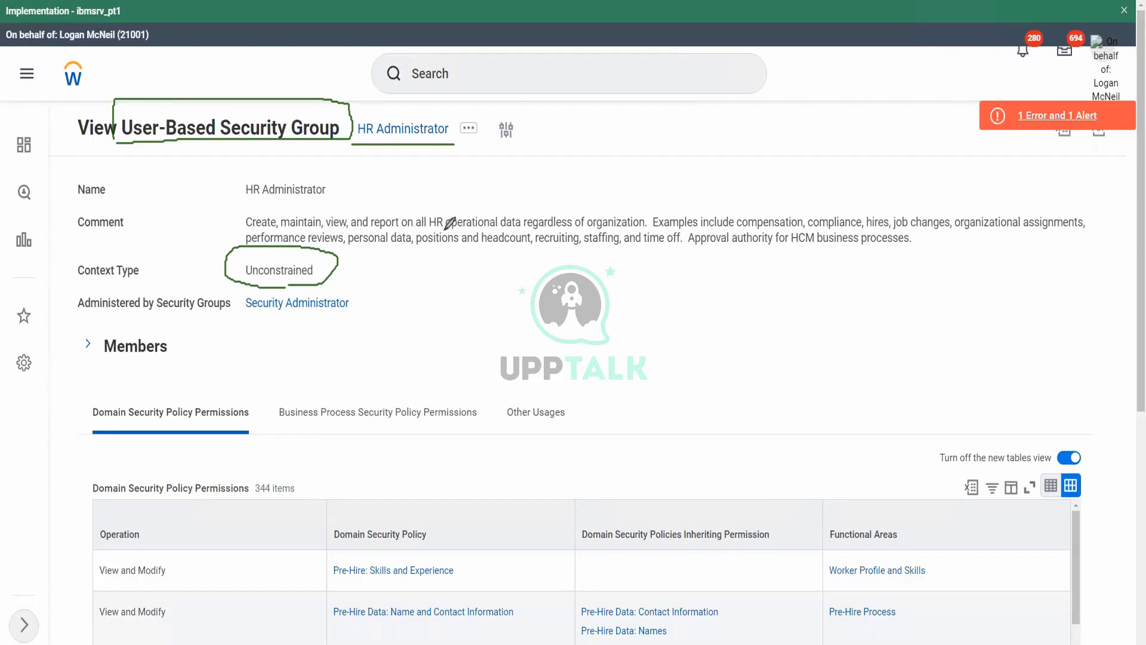
{"action": "left_click_drag", "start_coordinate": [522, 231], "coordinate": [650, 231]}
- Switch between HR Administrator's business process and domain security policy permissions
{"action": "left_click", "coordinate": [783, 54]}
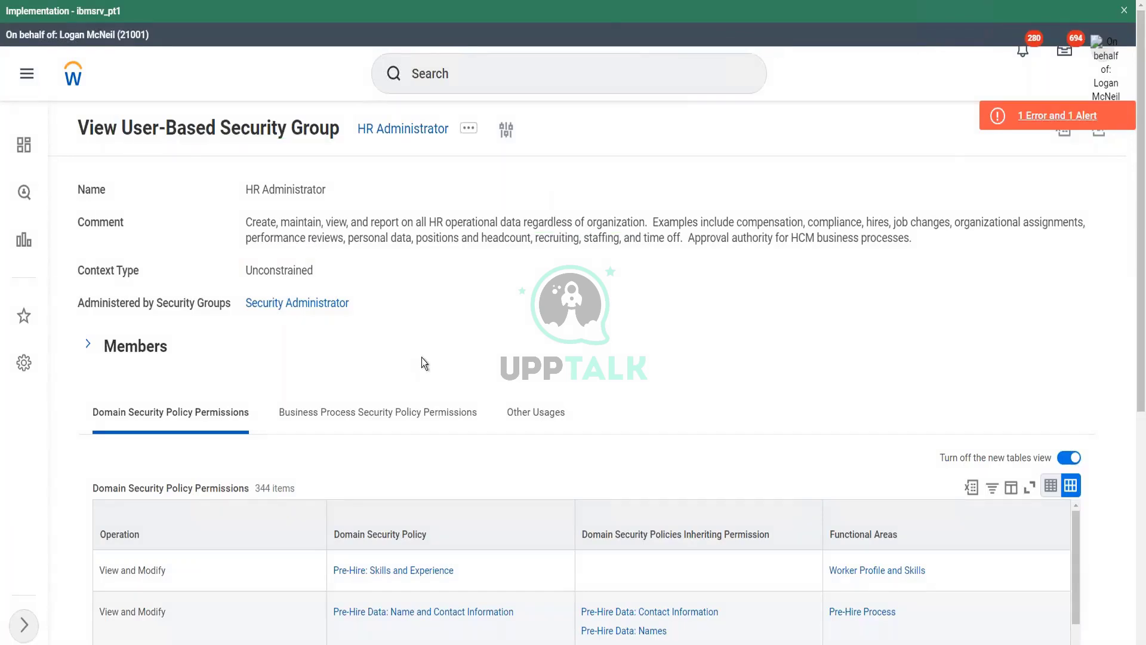
{"action": "scroll", "coordinate": [382, 439], "scroll_direction": "down", "scroll_amount": 5}
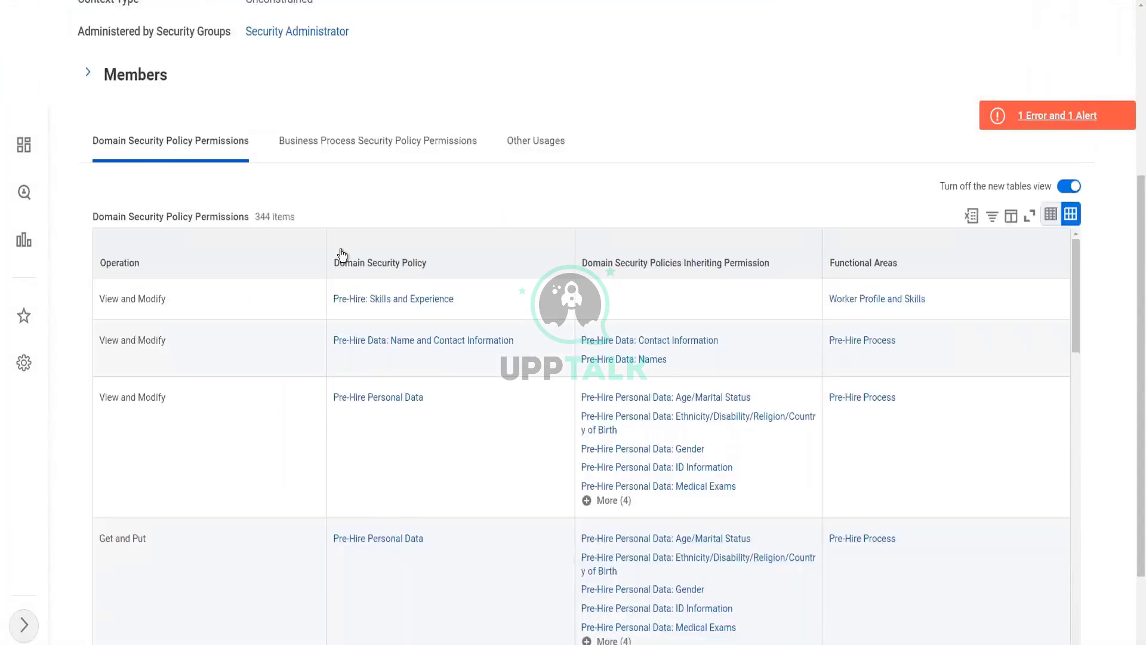
{"action": "left_click", "coordinate": [411, 147]}
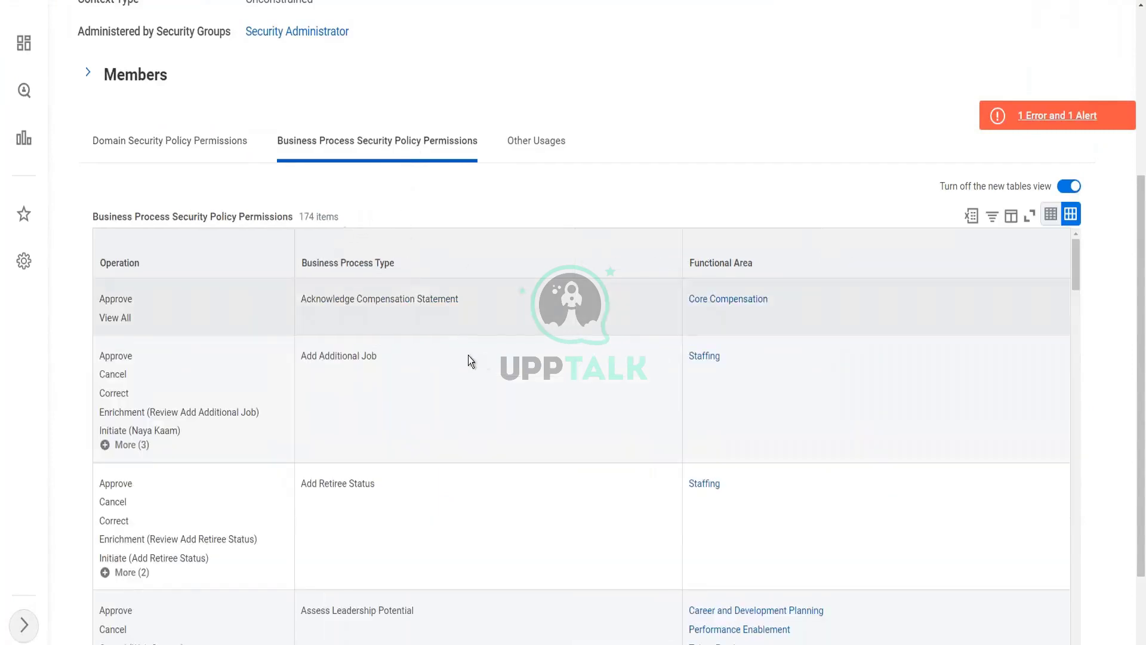
{"action": "left_click", "coordinate": [166, 144]}
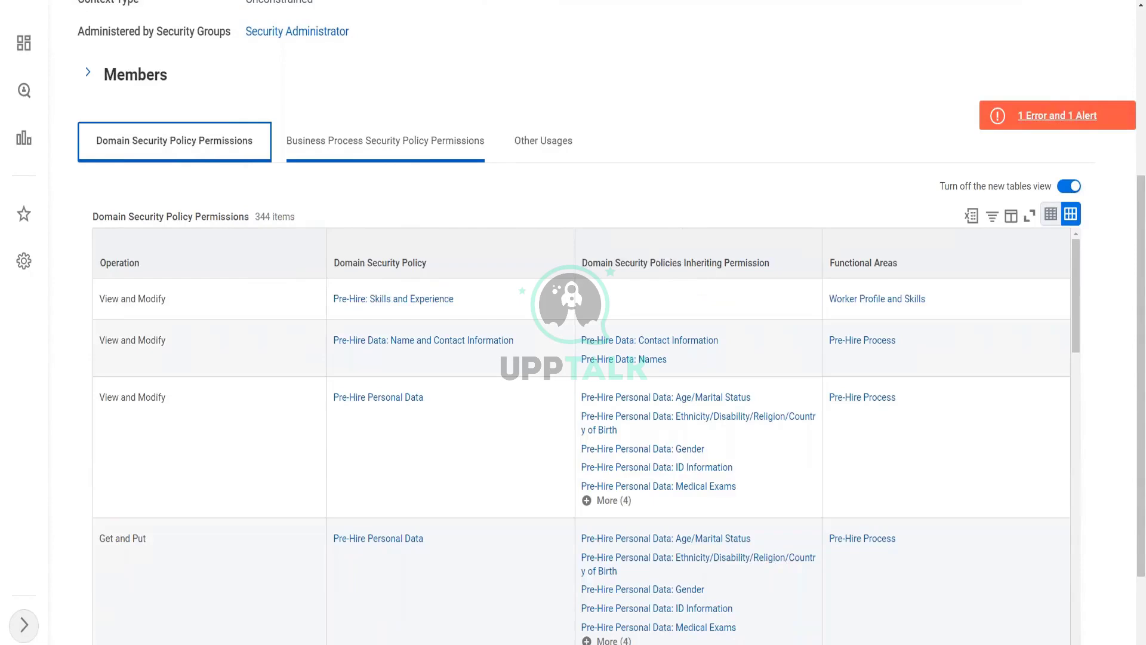
{"action": "scroll", "coordinate": [345, 130], "scroll_direction": "up", "scroll_amount": 3}
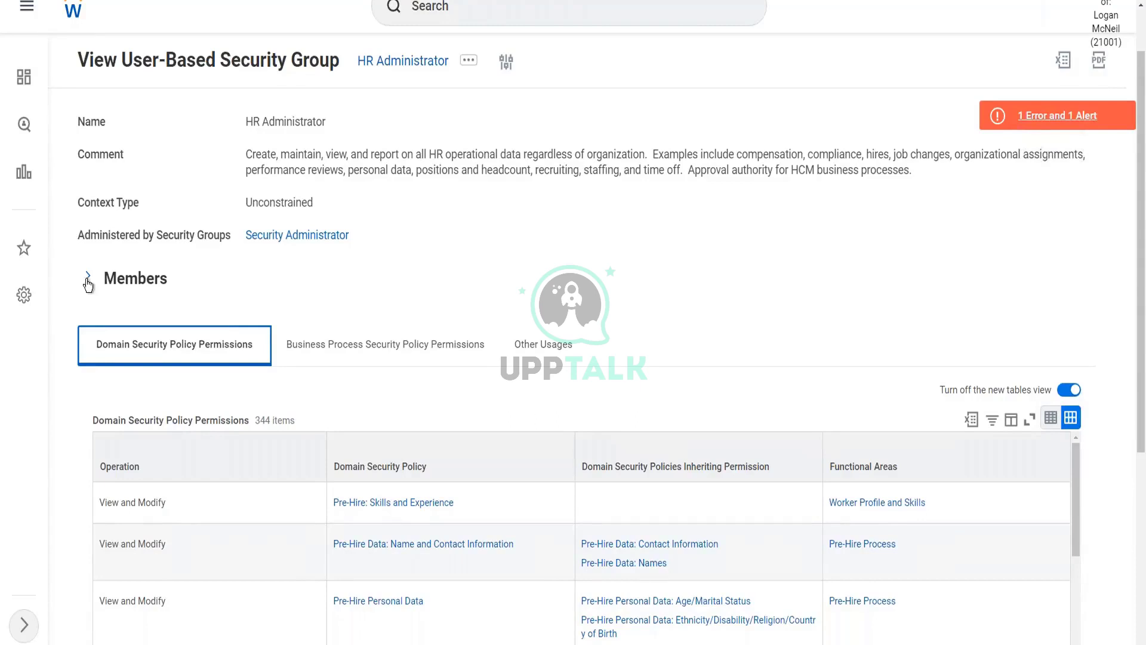
- Expand Members, show all 79 system users, and scroll through the list and back
{"action": "left_click", "coordinate": [88, 277]}
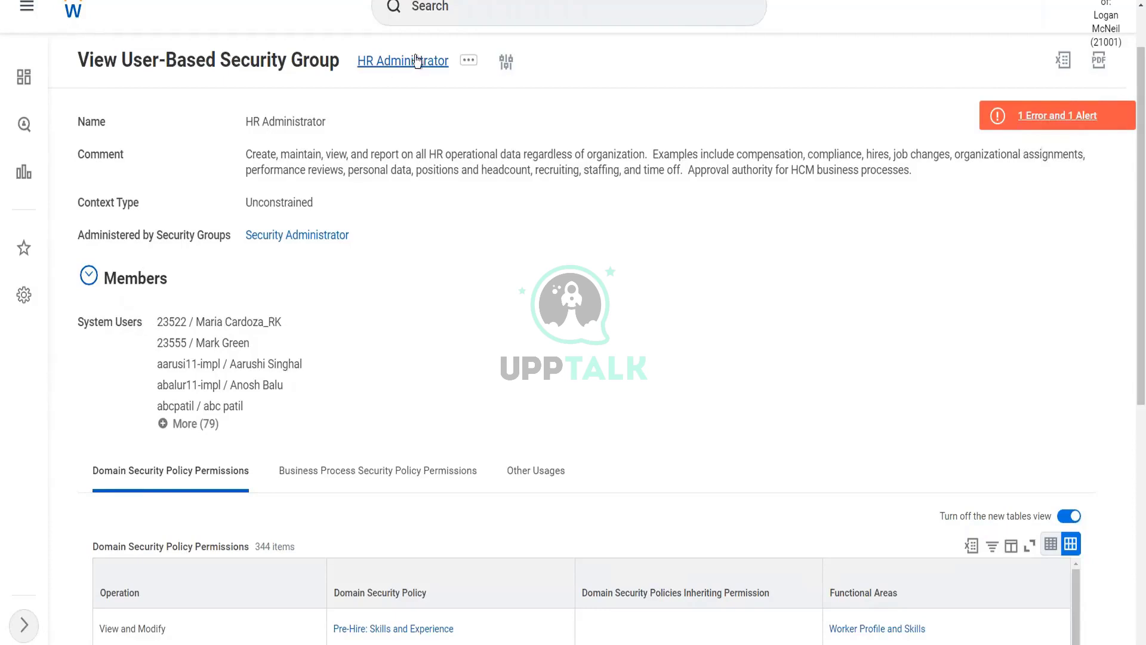
{"action": "left_click", "coordinate": [164, 424]}
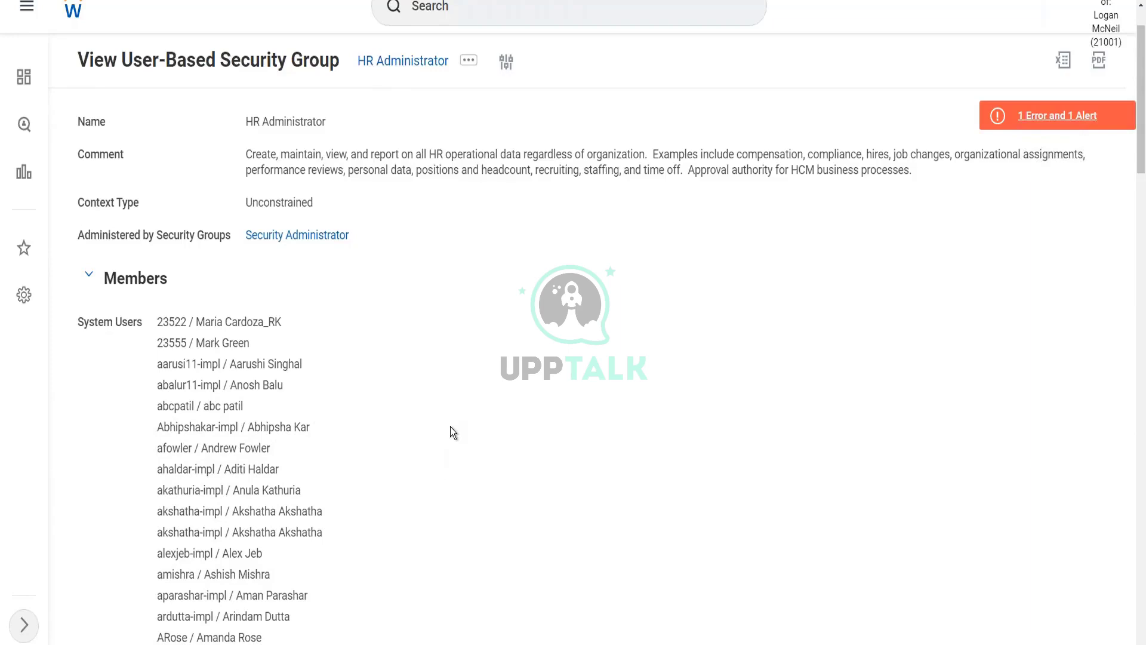
{"action": "scroll", "coordinate": [450, 426], "scroll_direction": "down", "scroll_amount": 5}
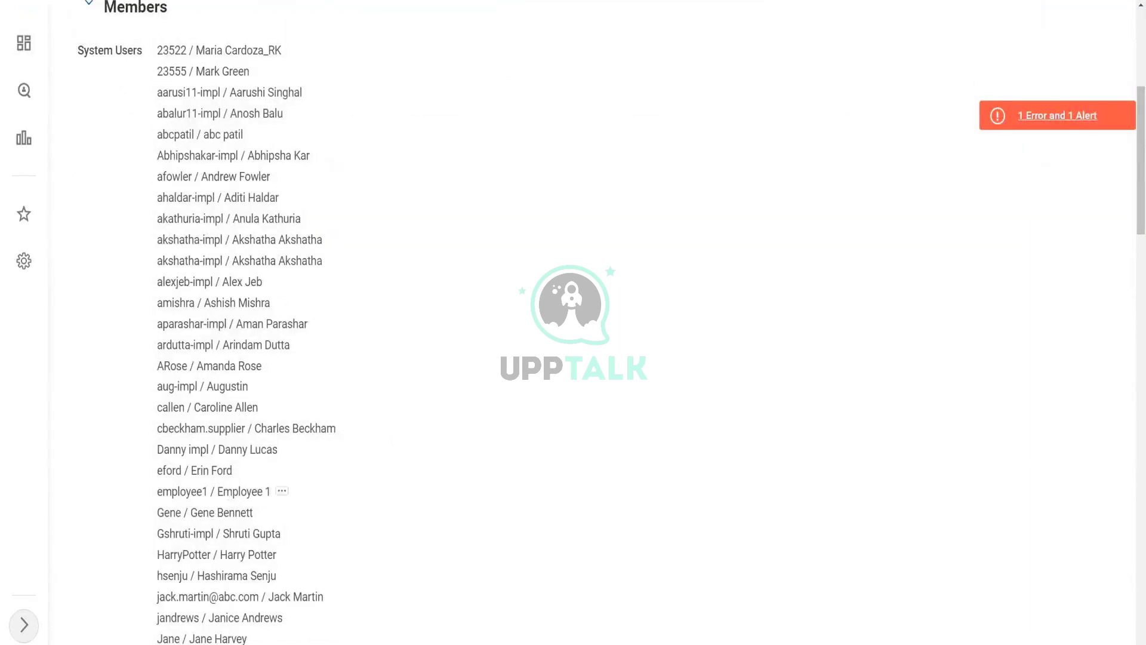
{"action": "scroll", "coordinate": [231, 477], "scroll_direction": "down", "scroll_amount": 10}
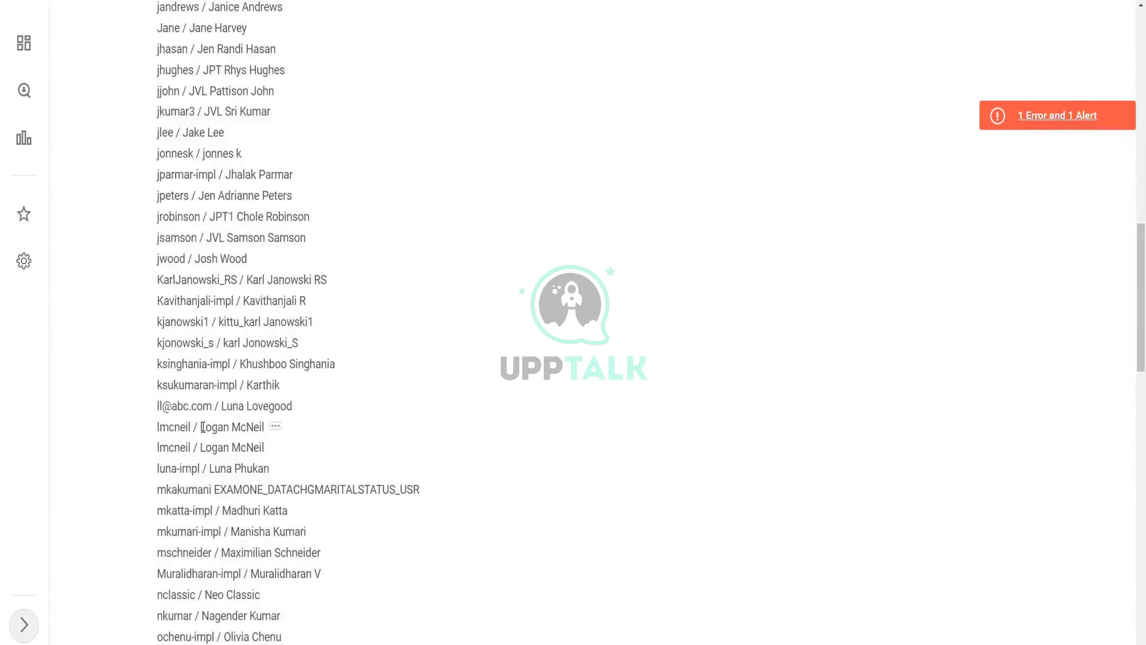
{"action": "left_click_drag", "start_coordinate": [202, 427], "coordinate": [265, 427]}
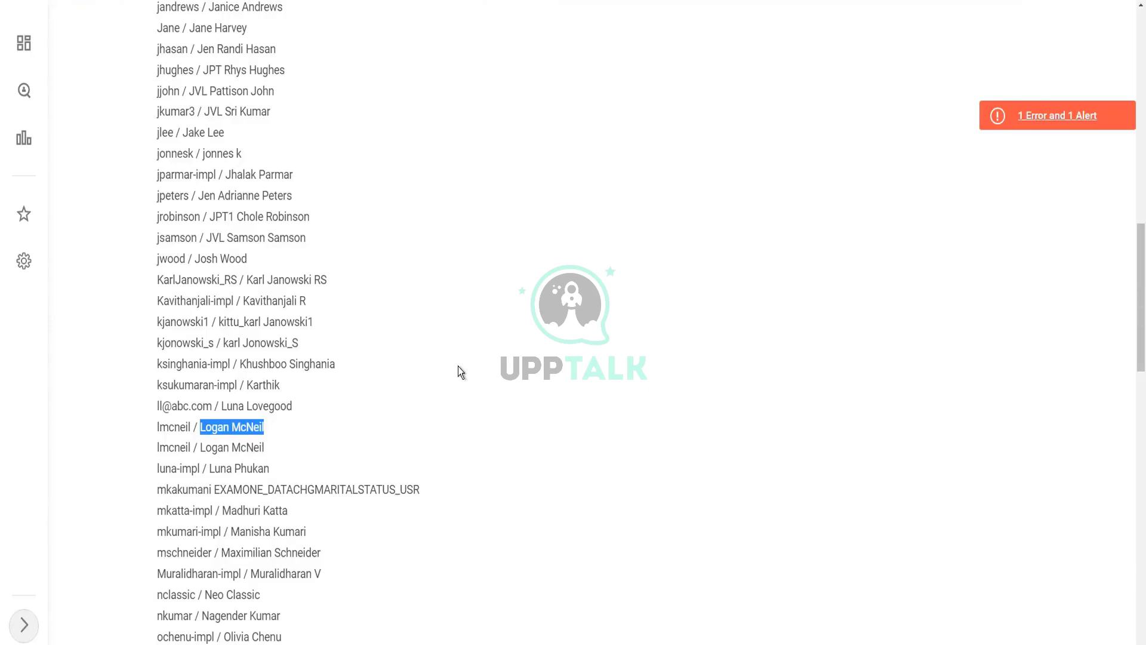
{"action": "scroll", "coordinate": [458, 372], "scroll_direction": "down", "scroll_amount": 5}
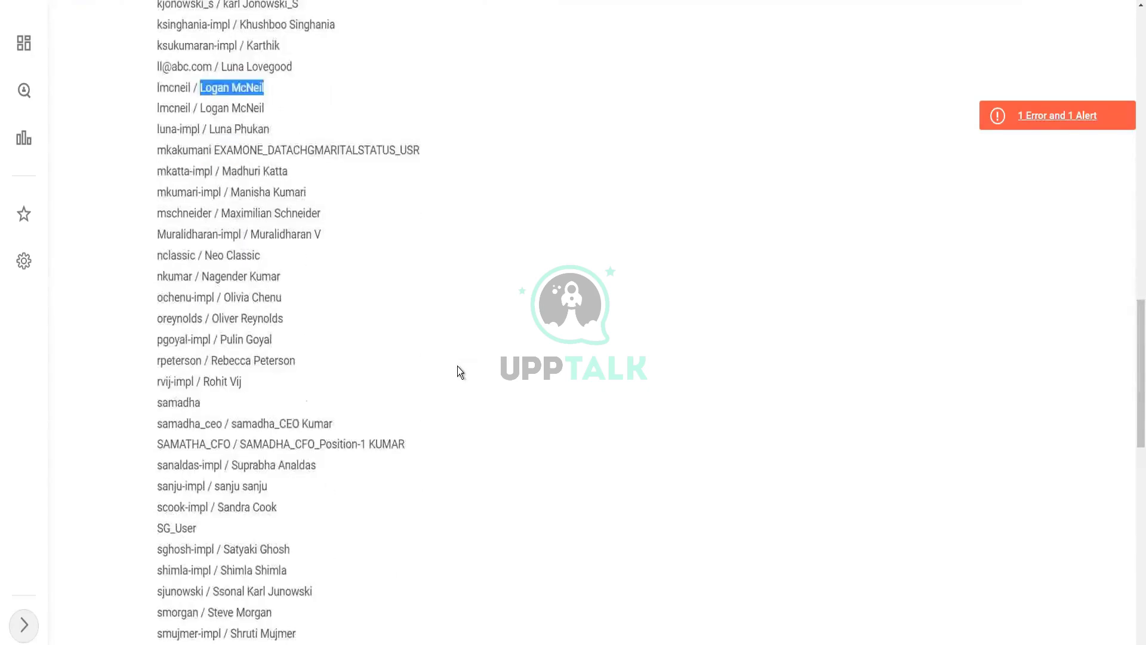
{"action": "scroll", "coordinate": [457, 366], "scroll_direction": "down", "scroll_amount": 1}
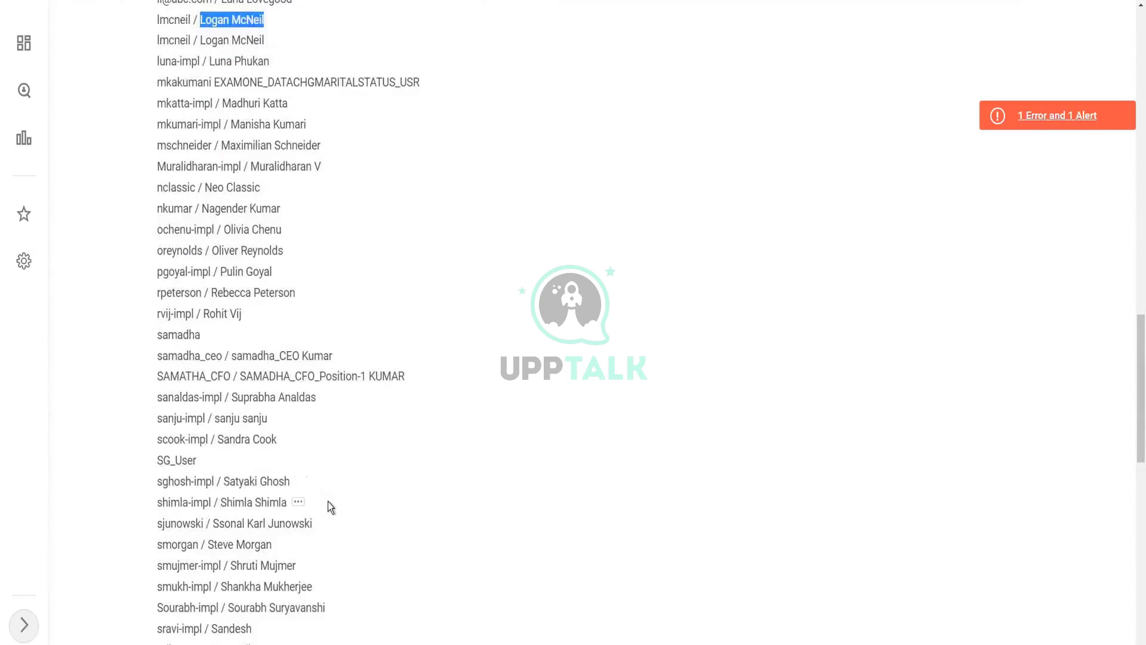
{"action": "scroll", "coordinate": [450, 400], "scroll_direction": "down", "scroll_amount": 4}
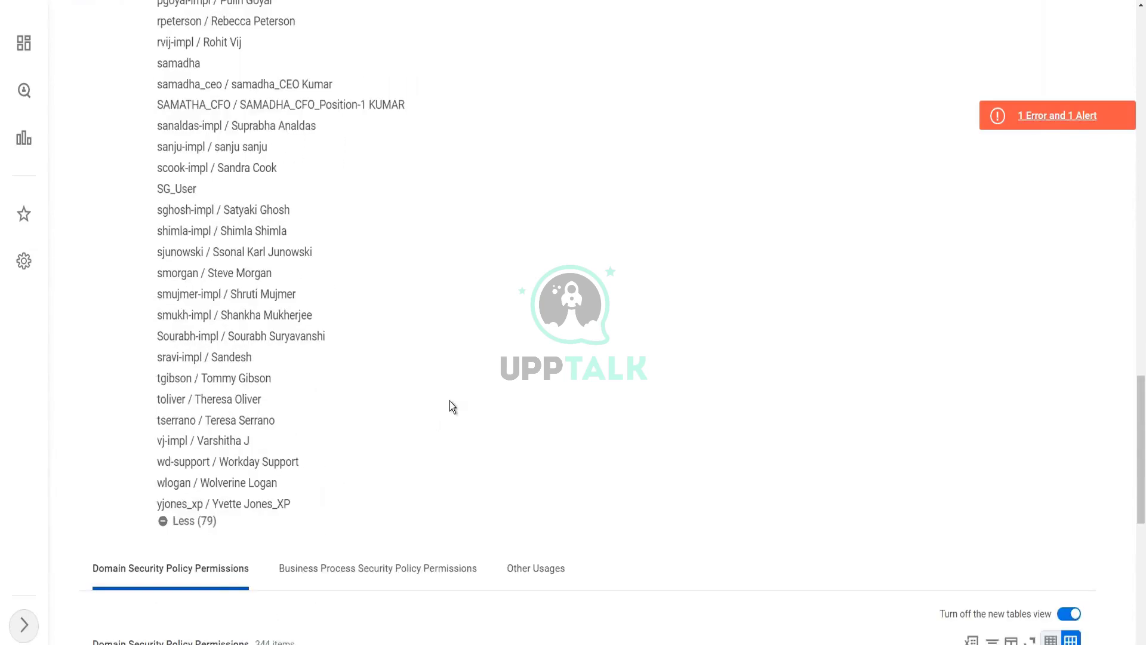
{"action": "scroll", "coordinate": [450, 400], "scroll_direction": "up", "scroll_amount": 18}
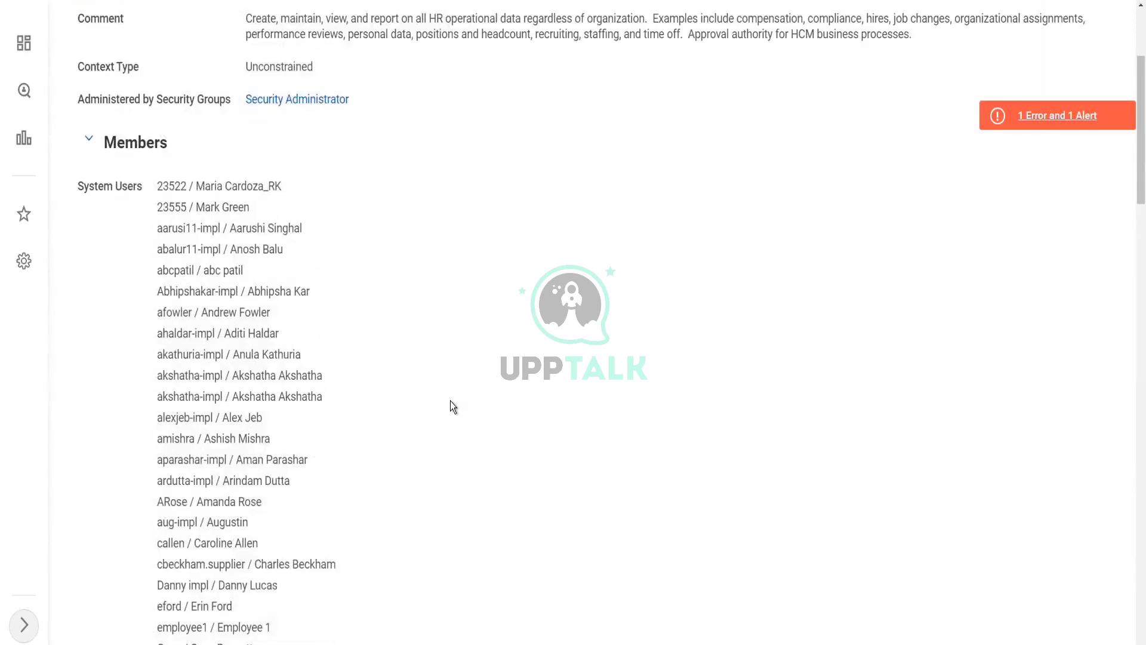
{"action": "scroll", "coordinate": [450, 405], "scroll_direction": "up", "scroll_amount": 3}
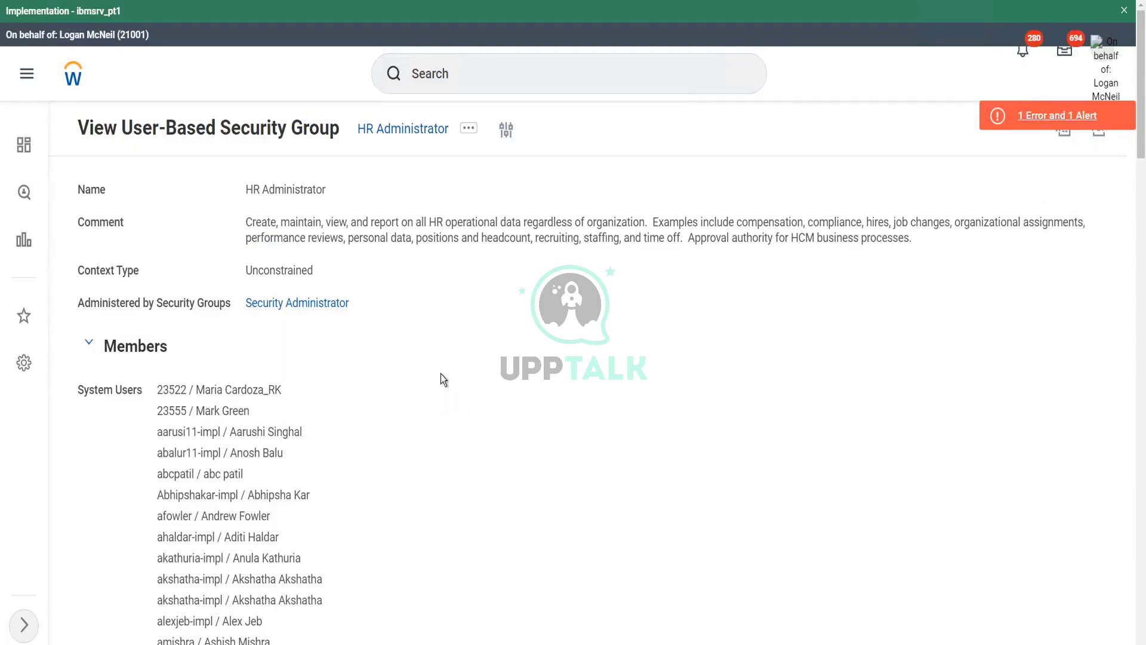
- Bring up HR Administrator's related actions showing the Assign Users and Edit options
{"action": "left_click", "coordinate": [469, 130]}
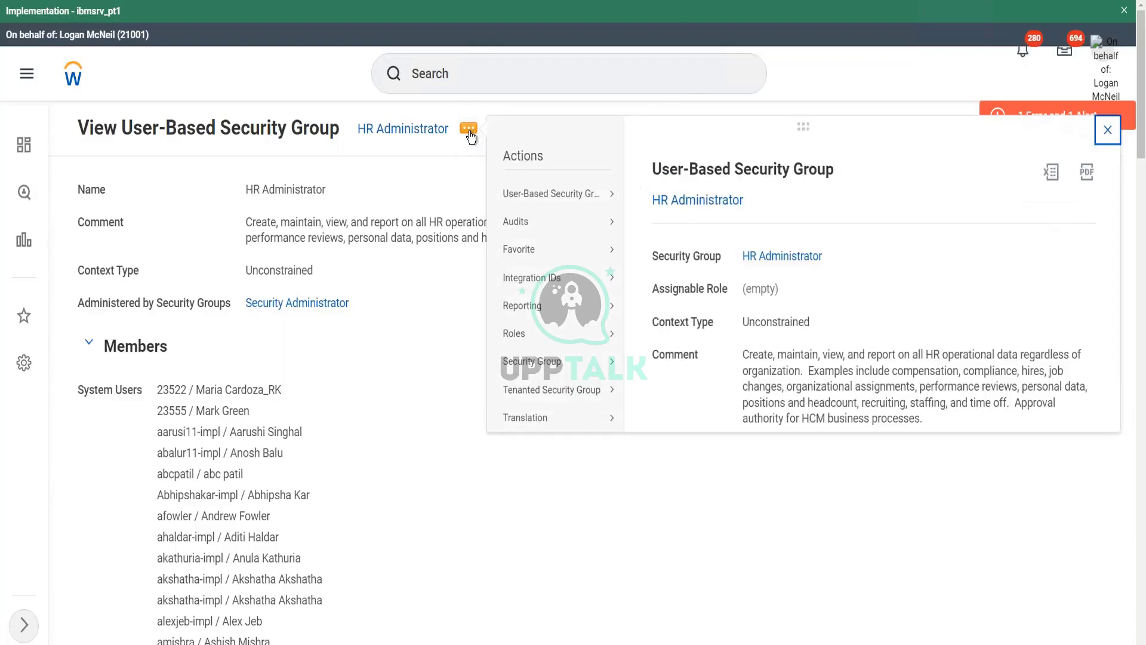
{"action": "mouse_move", "coordinate": [553, 199]}
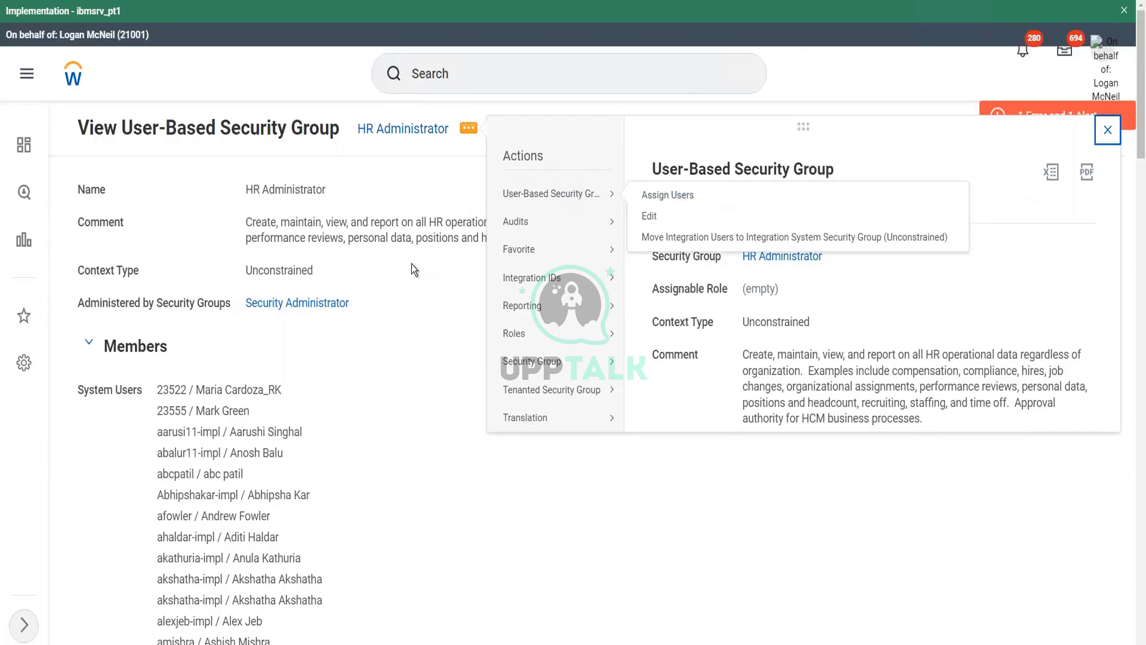
{"action": "left_click", "coordinate": [419, 222]}
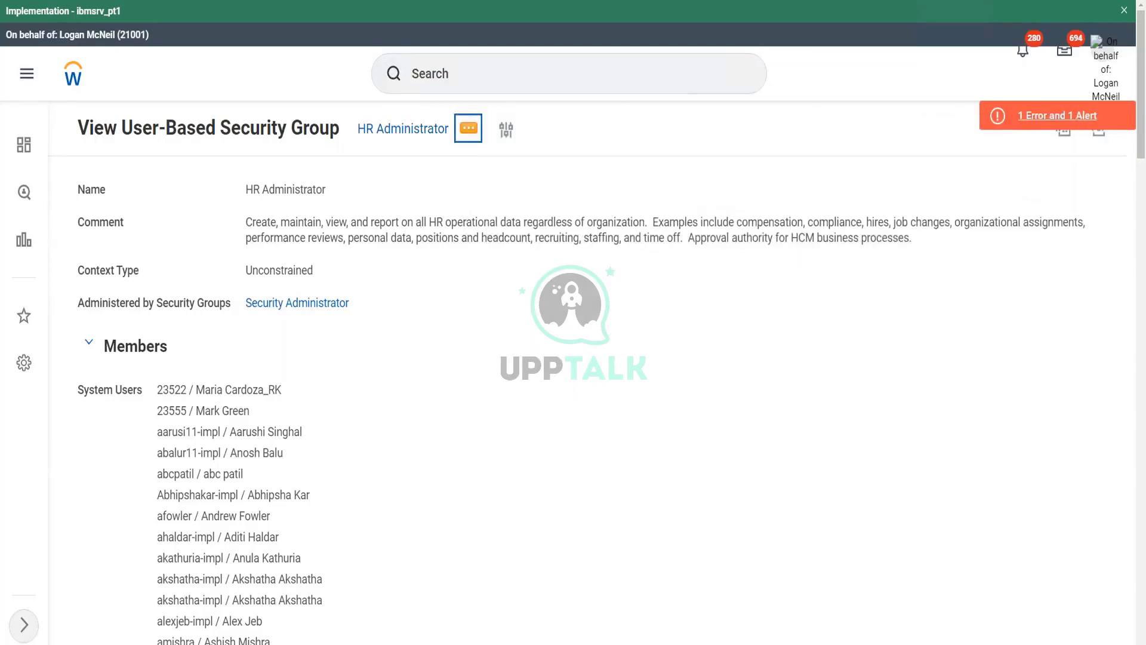
{"action": "left_click", "coordinate": [469, 127]}
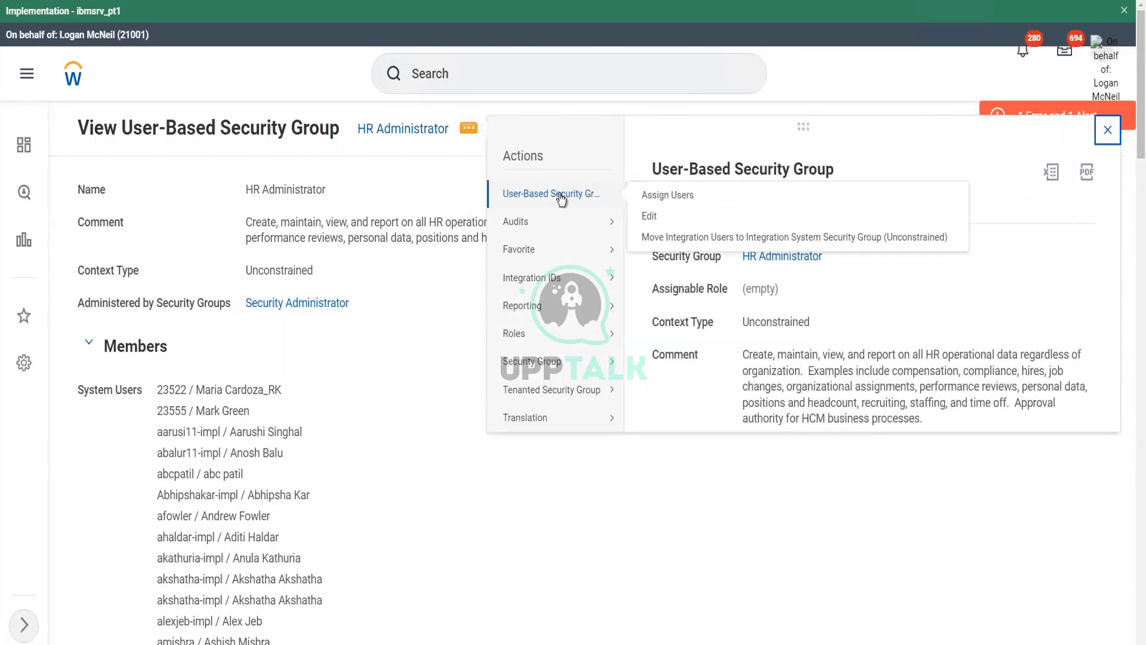
- Start Assign Users for HR Administrator and remove the fifth system user from the list
{"action": "left_click", "coordinate": [683, 197]}
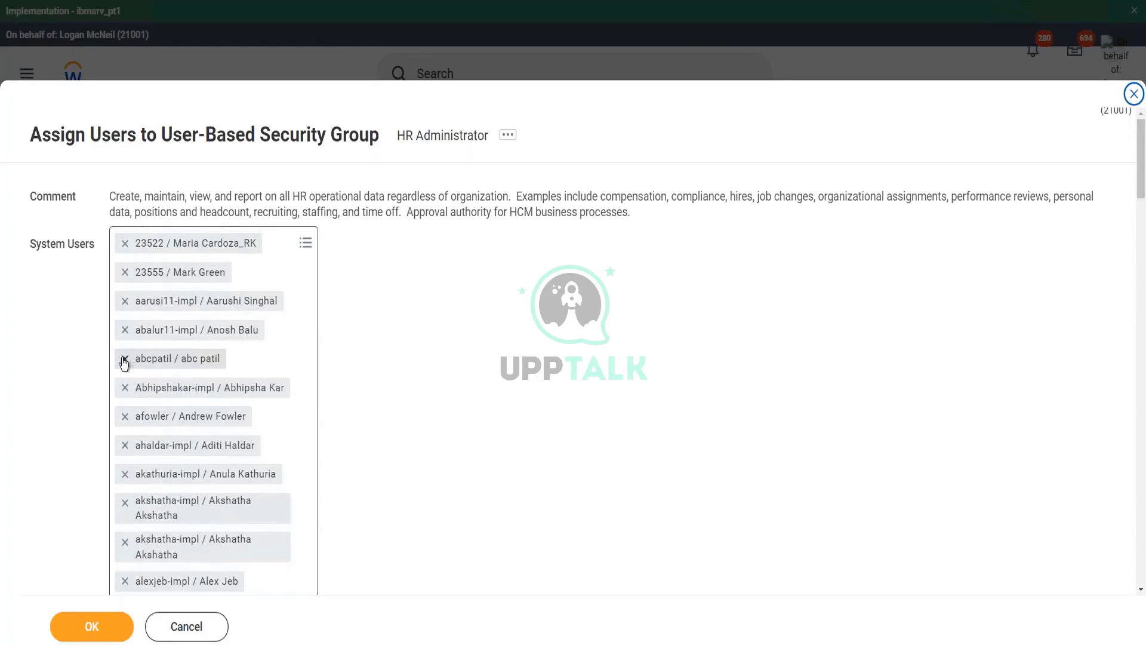
{"action": "left_click", "coordinate": [124, 361]}
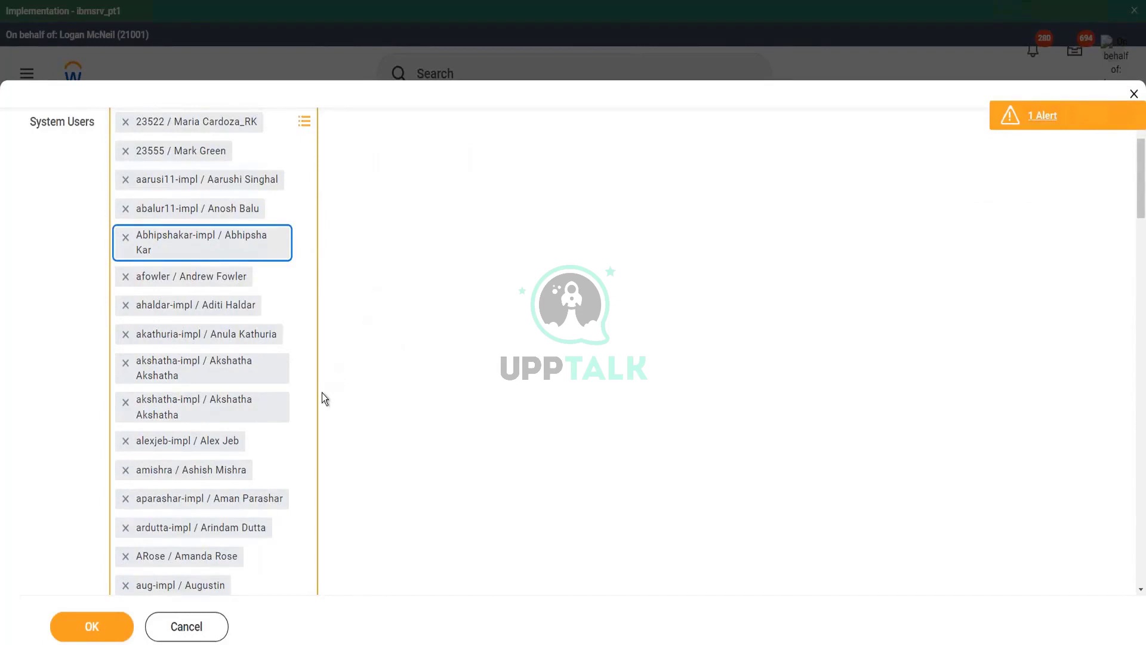
{"action": "scroll", "coordinate": [321, 392], "scroll_direction": "up", "scroll_amount": 1}
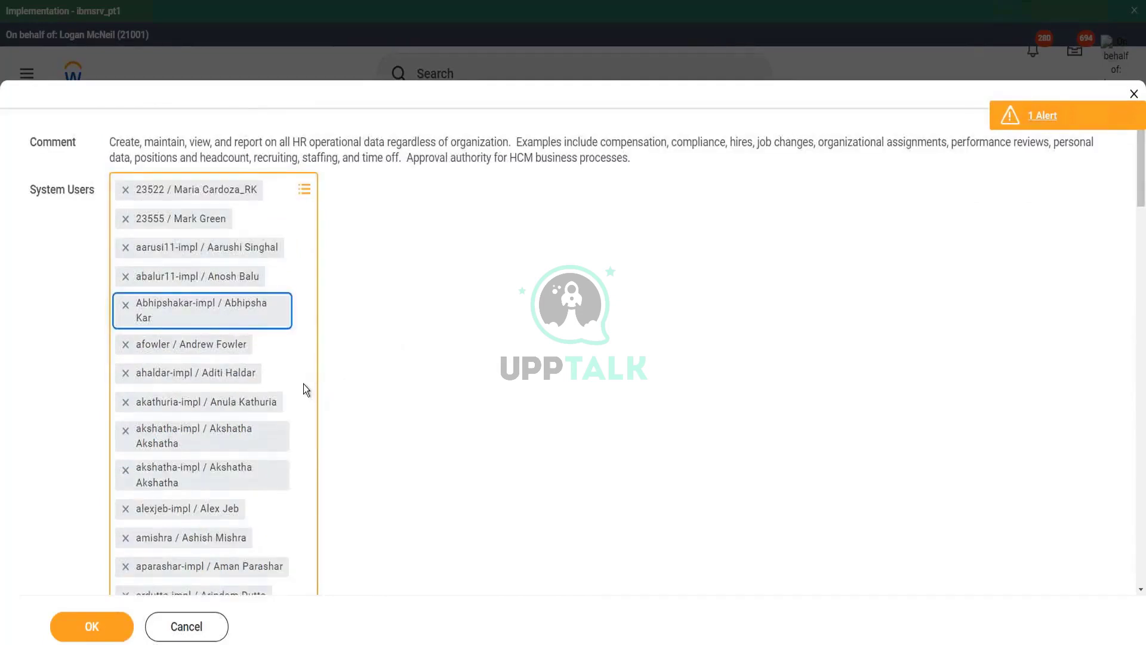
{"action": "scroll", "coordinate": [303, 384], "scroll_direction": "down", "scroll_amount": 10}
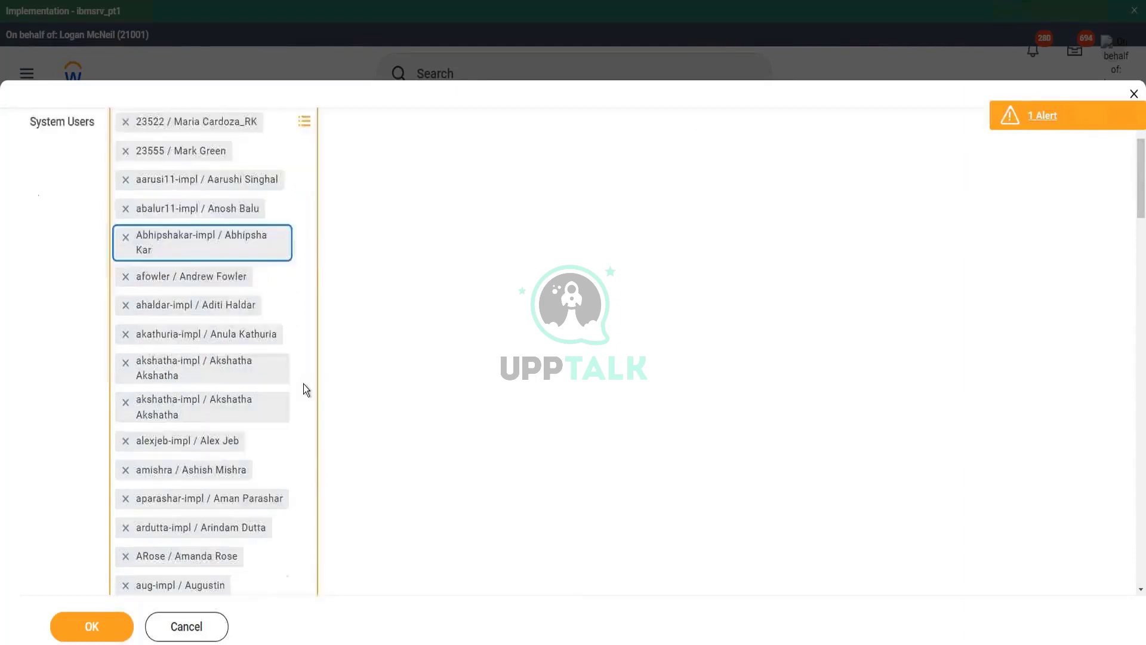
{"action": "scroll", "coordinate": [302, 384], "scroll_direction": "down", "scroll_amount": 6}
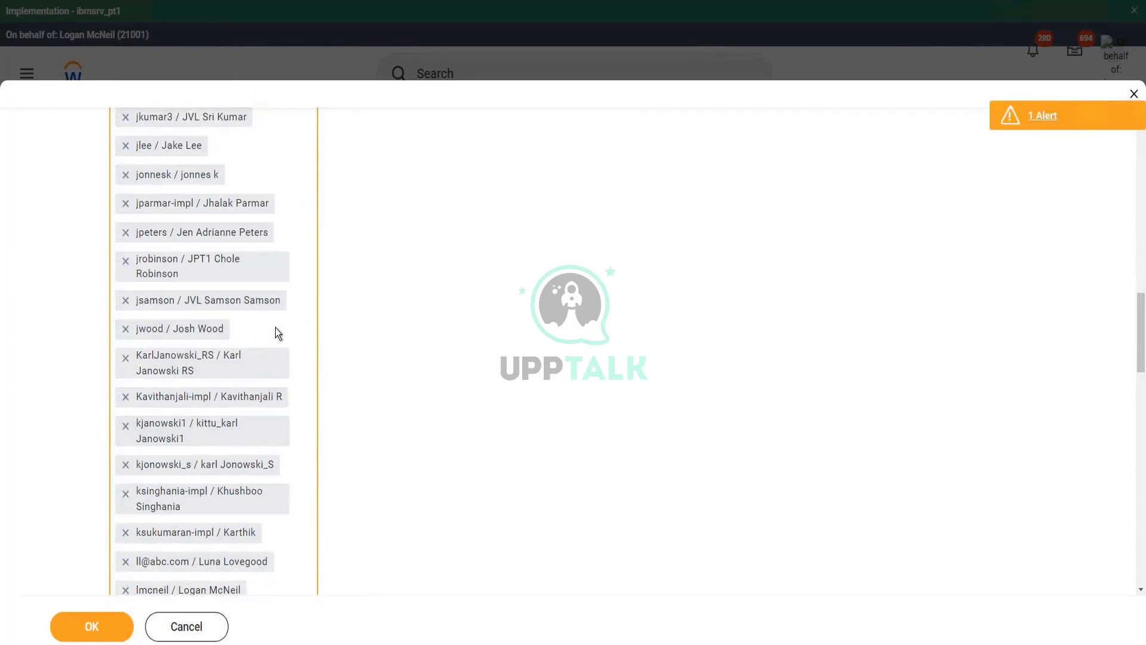
{"action": "left_click", "coordinate": [276, 330]}
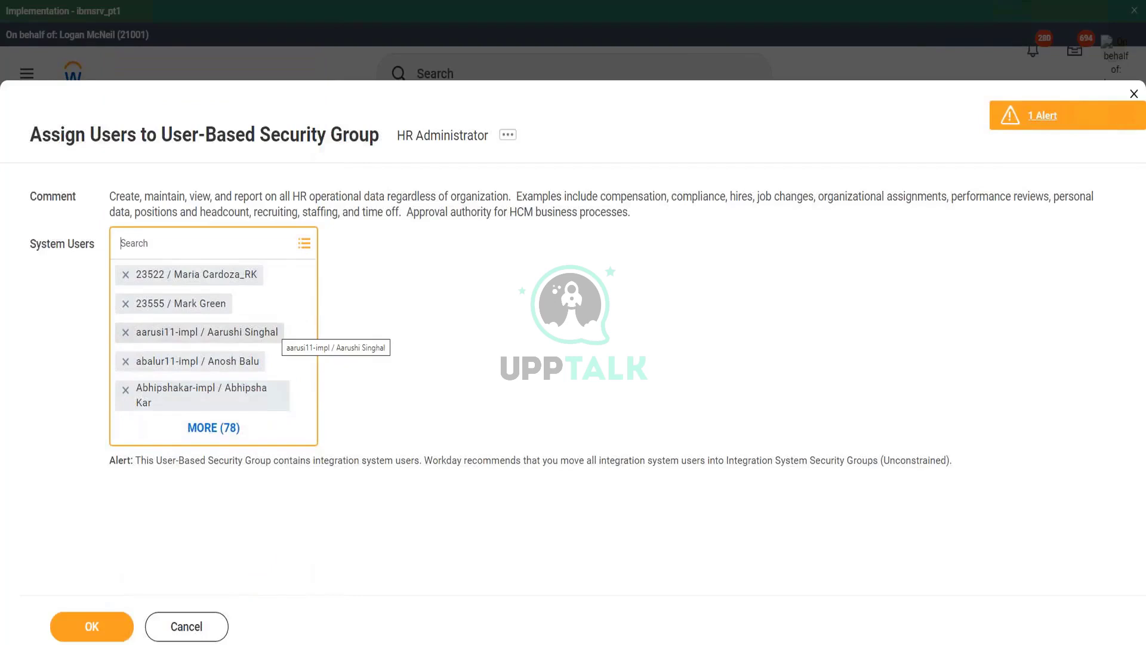
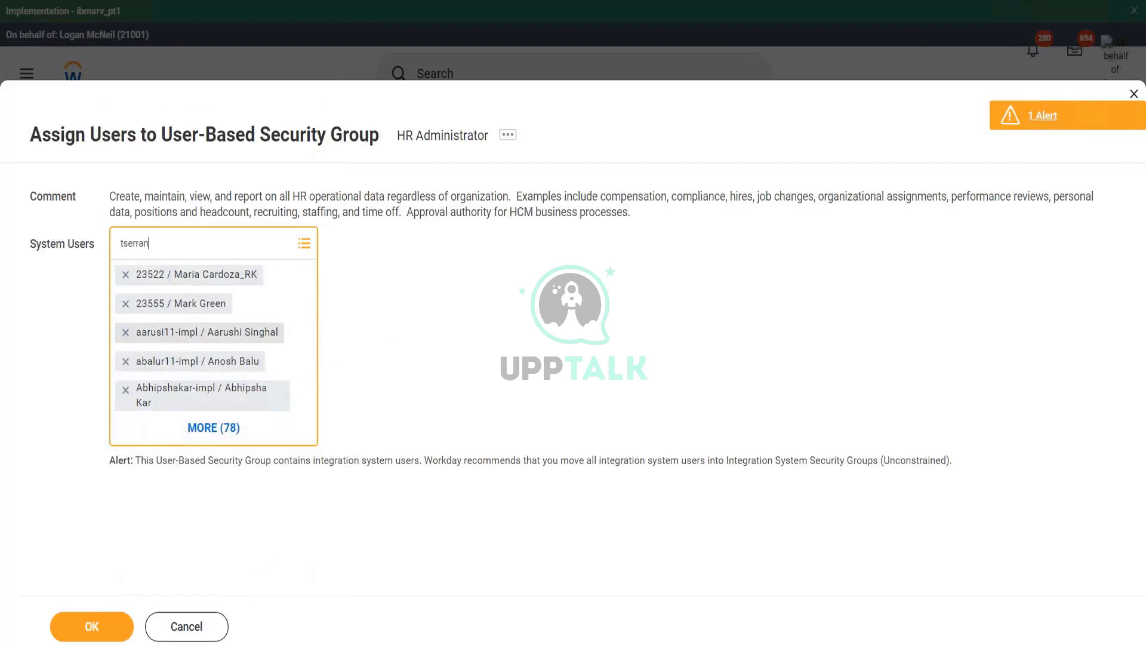
- Look up a user name in System Users, review the list, and submit the assignments
{"action": "key", "text": "Return"}
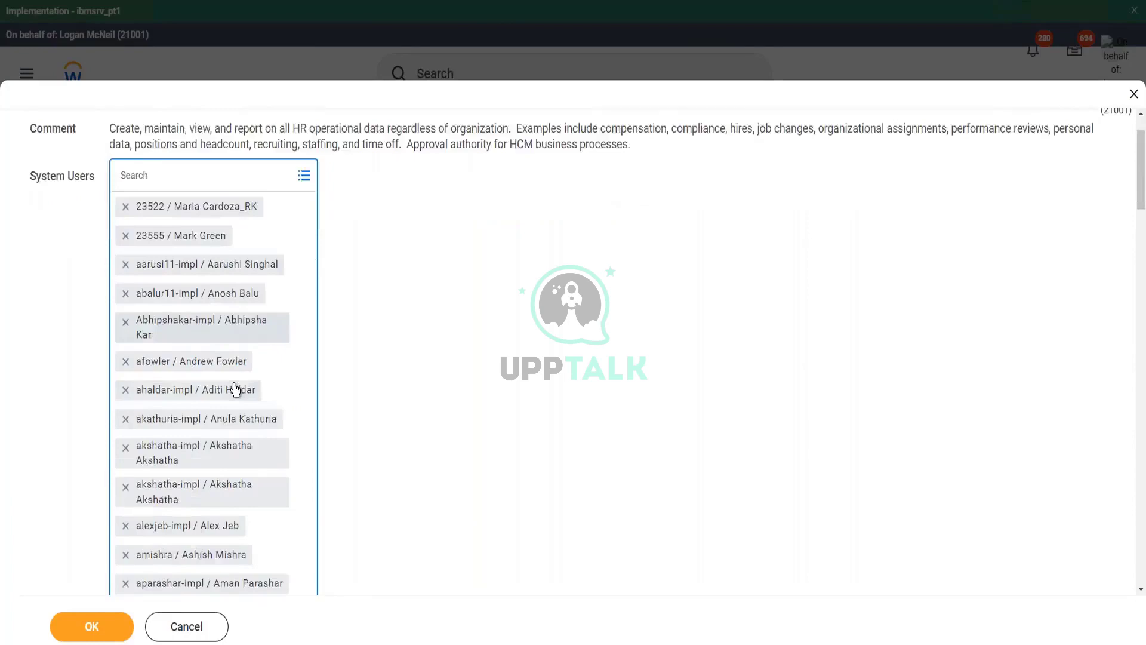
{"action": "scroll", "coordinate": [235, 389], "scroll_direction": "down", "scroll_amount": 20}
{"action": "scroll", "coordinate": [236, 389], "scroll_direction": "down", "scroll_amount": 5}
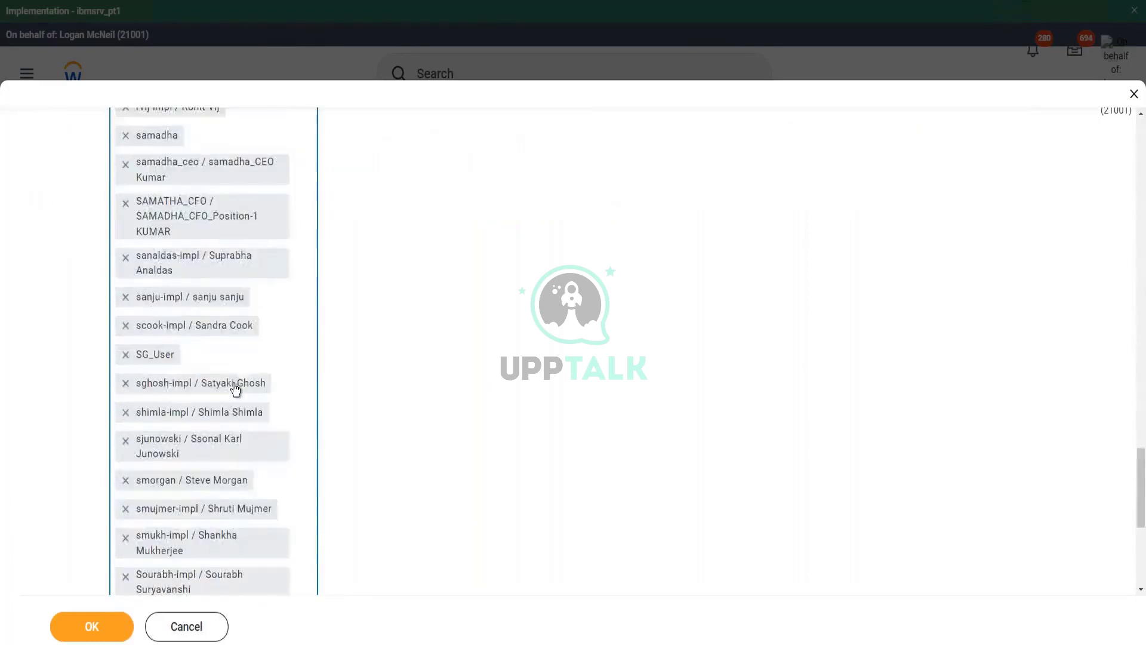
{"action": "scroll", "coordinate": [236, 389], "scroll_direction": "down", "scroll_amount": 6}
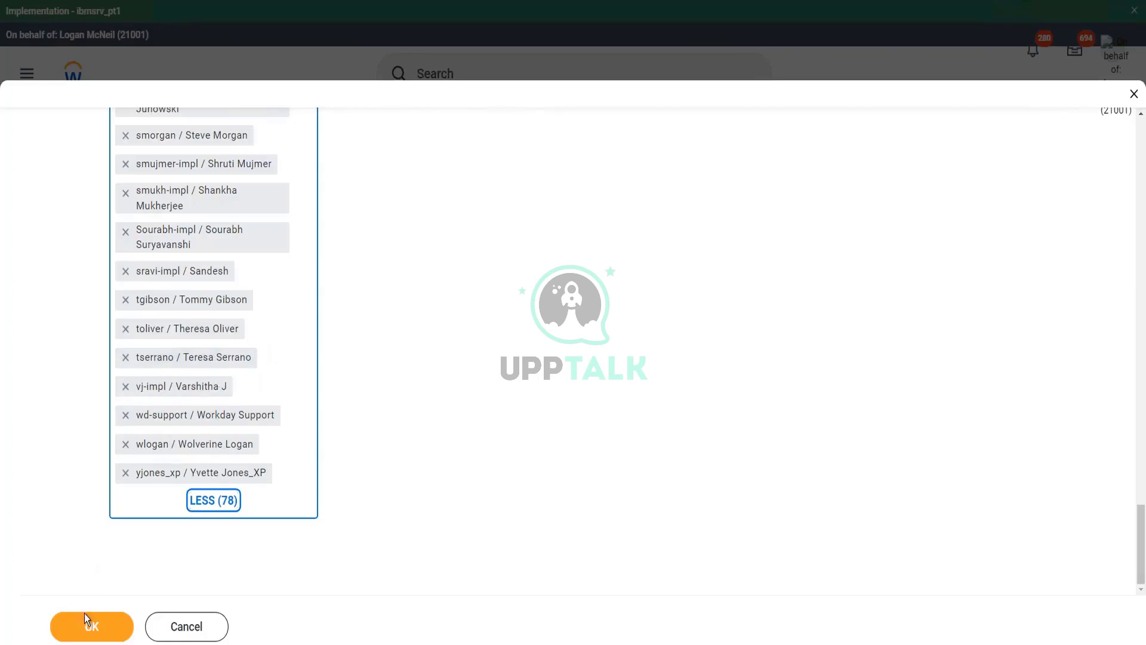
{"action": "left_click", "coordinate": [100, 628]}
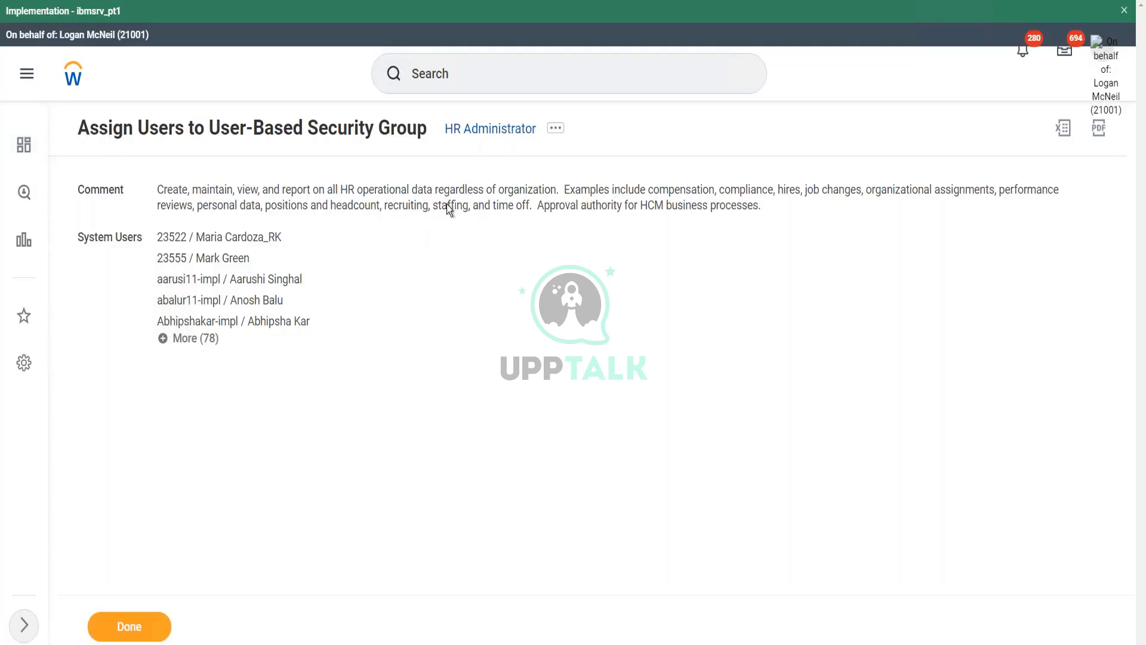
- Choose Edit under User-Based Security Group in HR Administrator's related actions
{"action": "left_click", "coordinate": [556, 129]}
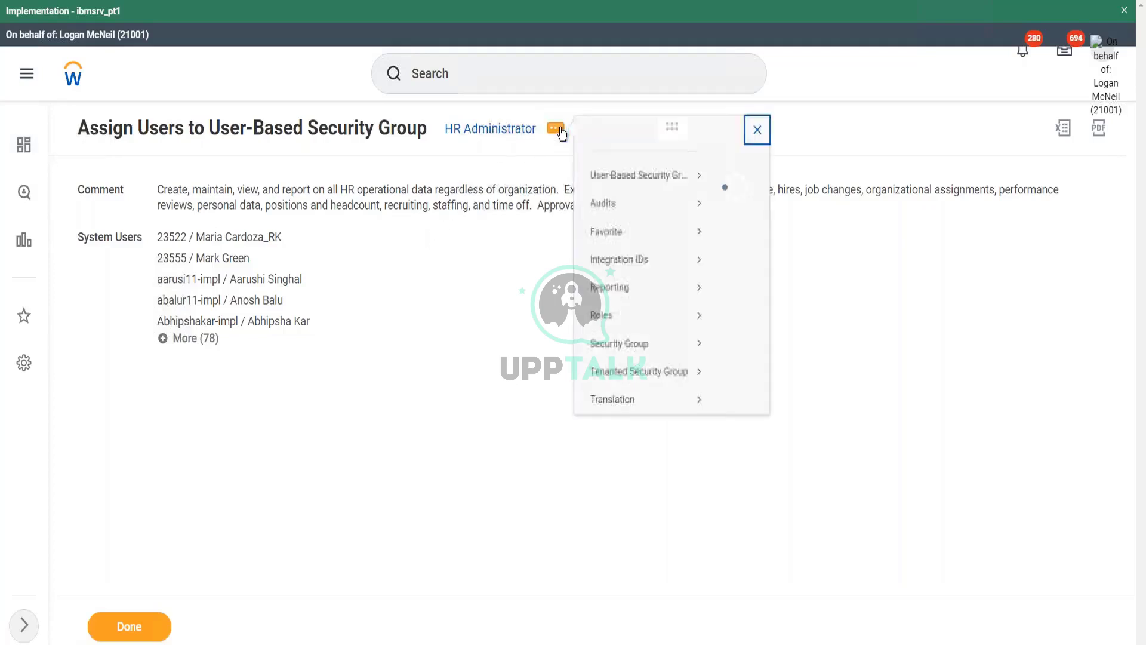
{"action": "mouse_move", "coordinate": [636, 195]}
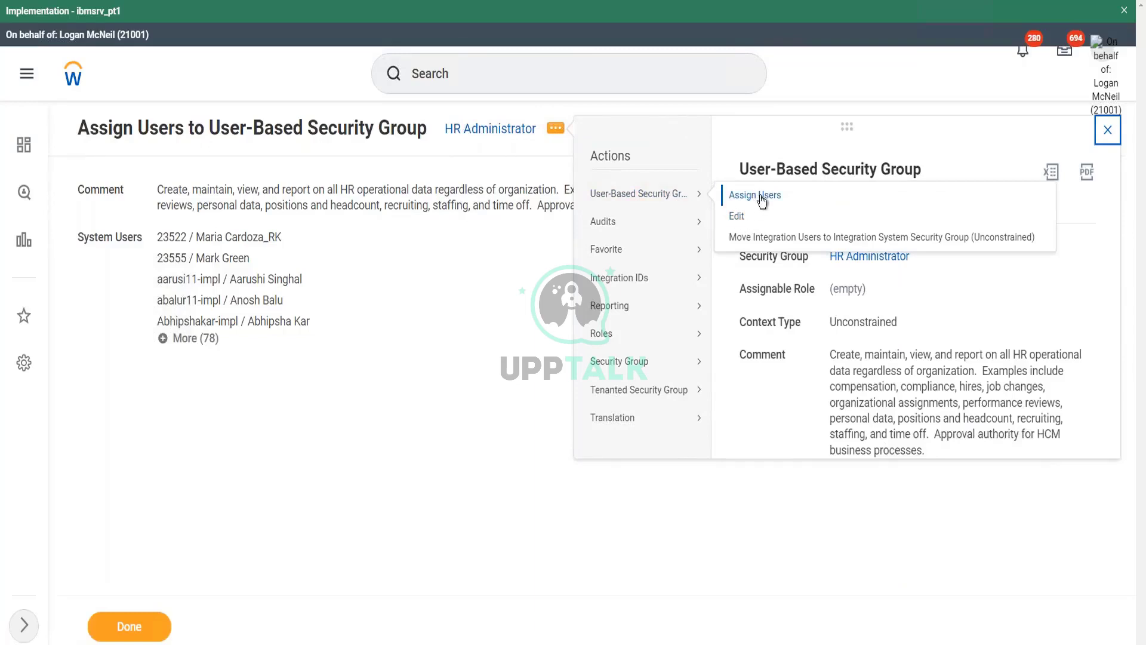
{"action": "left_click", "coordinate": [738, 218]}
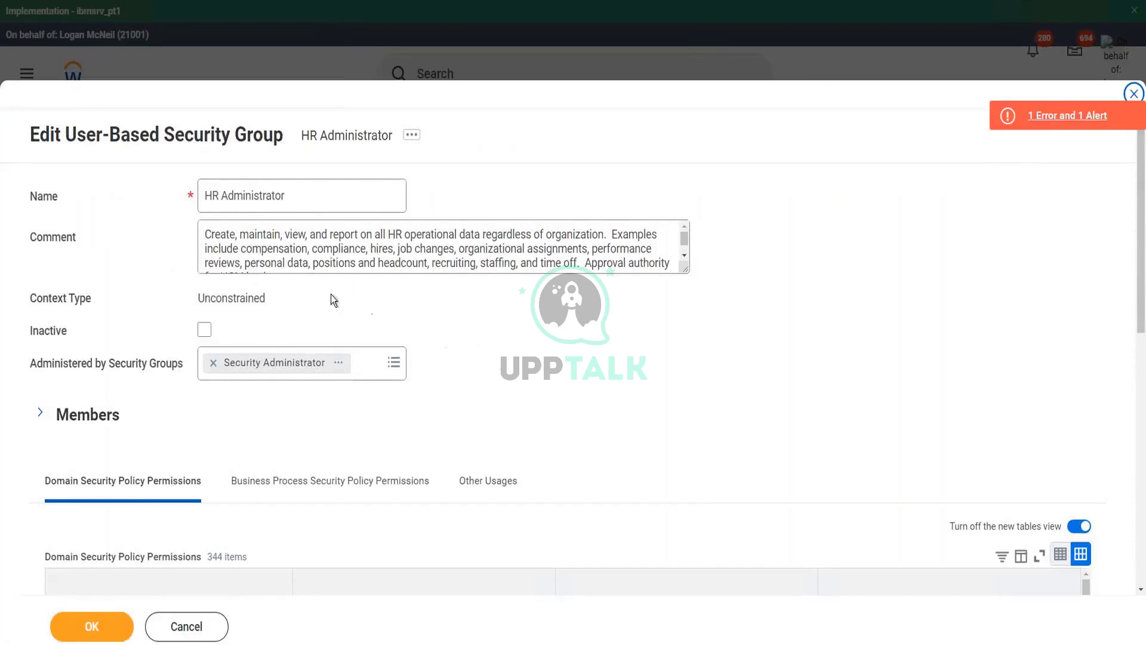
- Review the HR Administrator group's Name and Comment fields
{"action": "left_click", "coordinate": [297, 195]}
{"action": "left_click", "coordinate": [296, 248]}
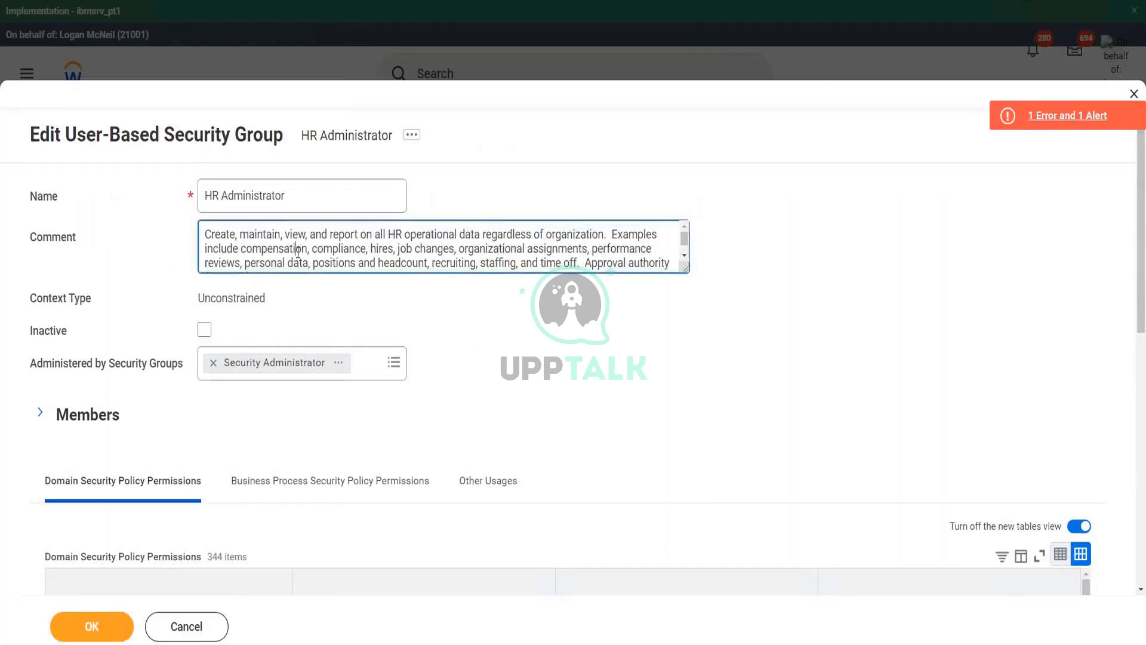
{"action": "scroll", "coordinate": [307, 253], "scroll_direction": "down", "scroll_amount": 1}
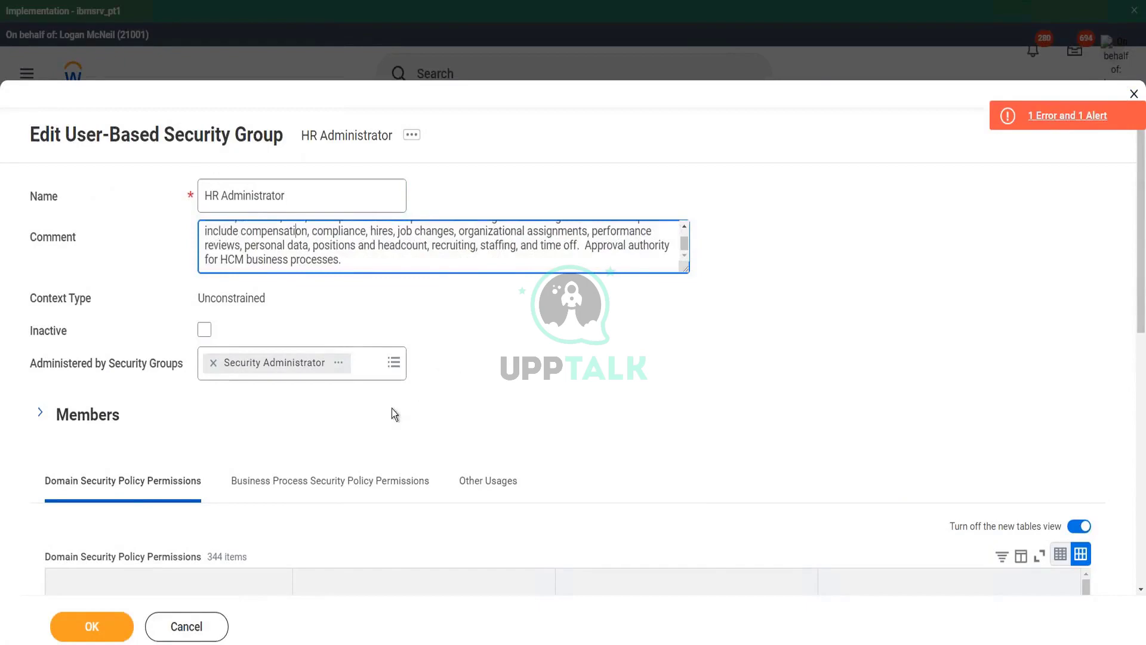
{"action": "scroll", "coordinate": [392, 408], "scroll_direction": "down", "scroll_amount": 1}
{"action": "scroll", "coordinate": [301, 359], "scroll_direction": "down", "scroll_amount": 2}
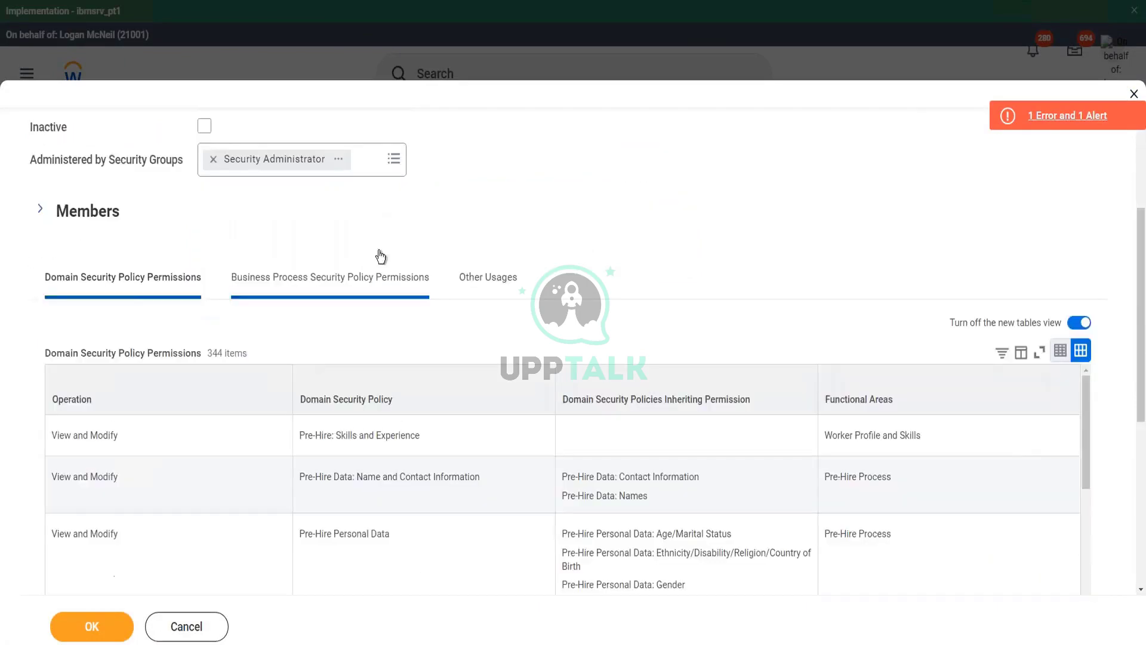
{"action": "scroll", "coordinate": [358, 220], "scroll_direction": "up", "scroll_amount": 3}
{"action": "left_click", "coordinate": [302, 192]}
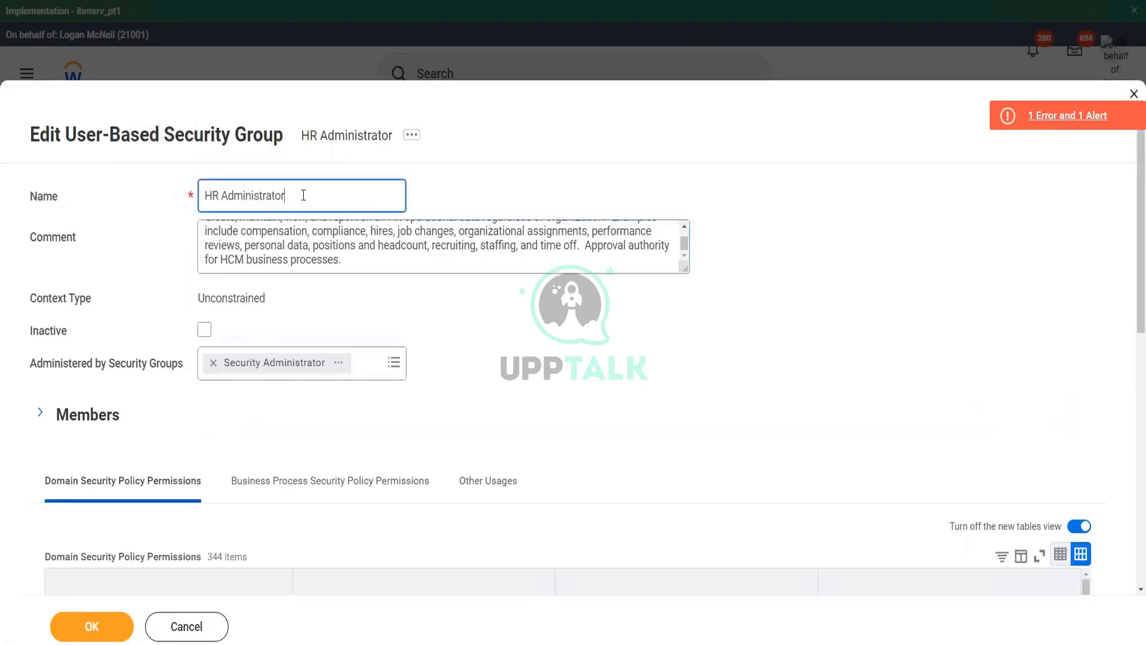
{"action": "left_click", "coordinate": [366, 259]}
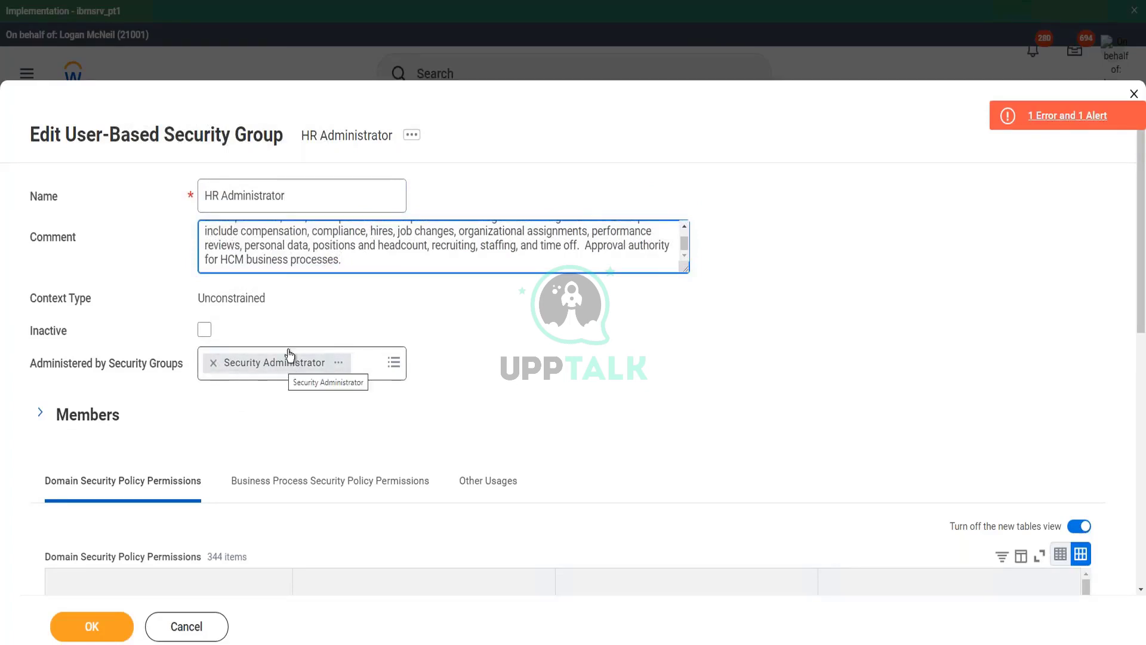
- Add then remove '- M' in the group name, leaving it unchanged, and save
{"action": "left_click", "coordinate": [302, 193]}
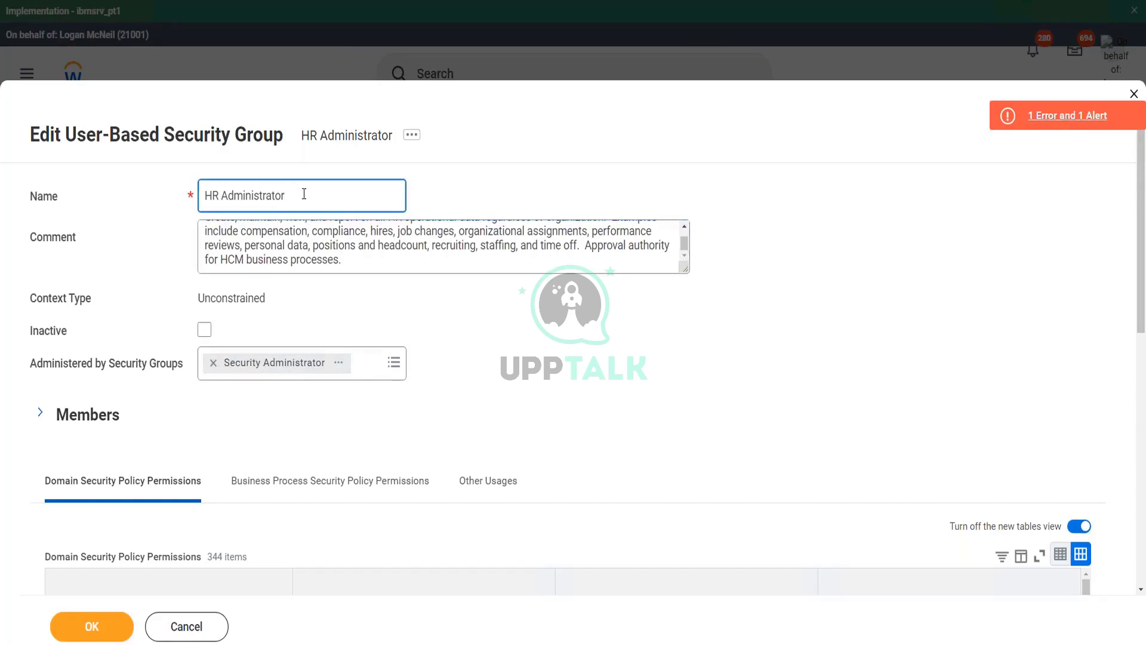
{"action": "type", "text": "- M"}
{"action": "key", "text": "BackSpace"}
{"action": "key", "text": "BackSpace"}
{"action": "key", "text": "BackSpace"}
{"action": "key", "text": "BackSpace"}
{"action": "key", "text": "BackSpace"}
{"action": "triple_click", "coordinate": [289, 203]}
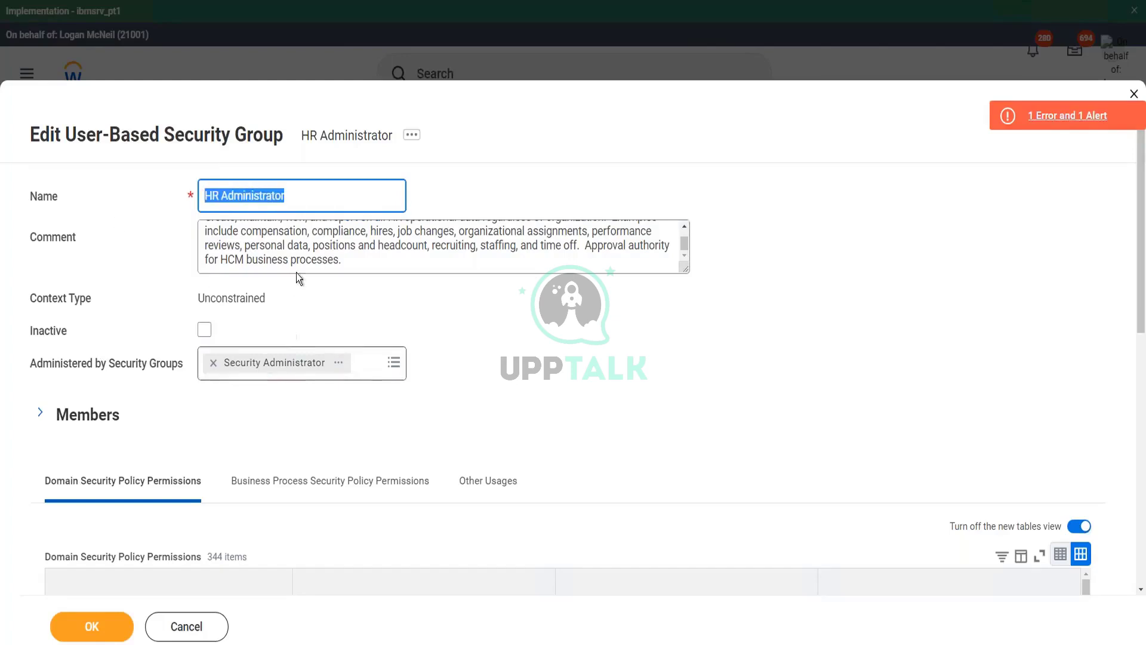
{"action": "left_click", "coordinate": [333, 230]}
{"action": "left_click_drag", "start_coordinate": [346, 263], "coordinate": [359, 245]}
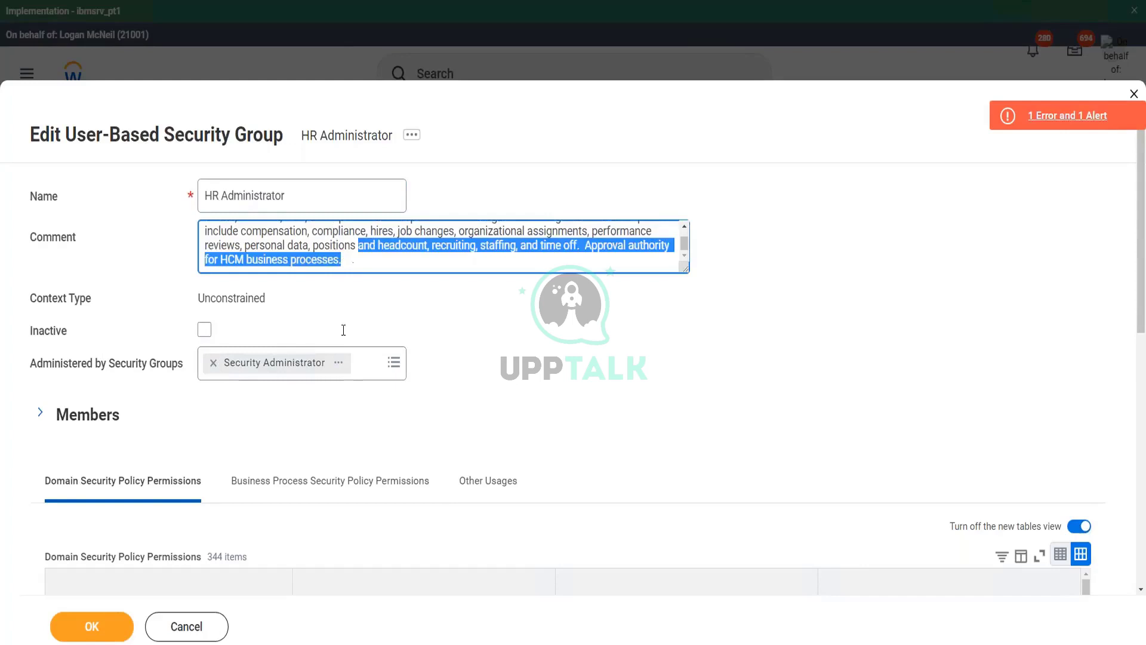
{"action": "left_click", "coordinate": [614, 329]}
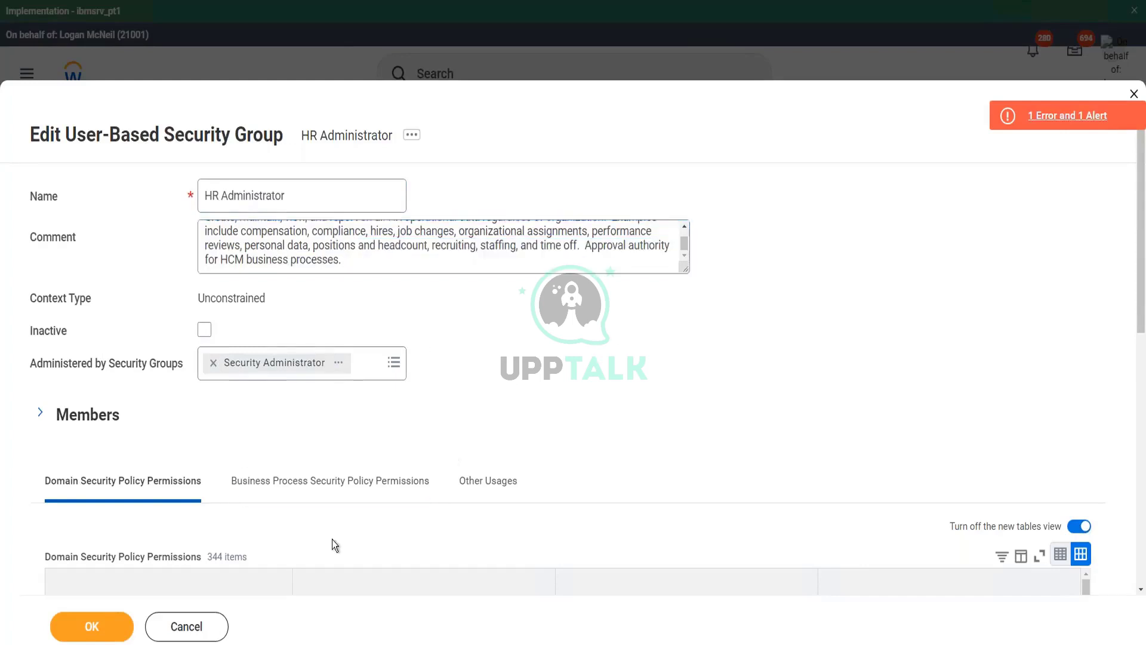
{"action": "left_click", "coordinate": [99, 627]}
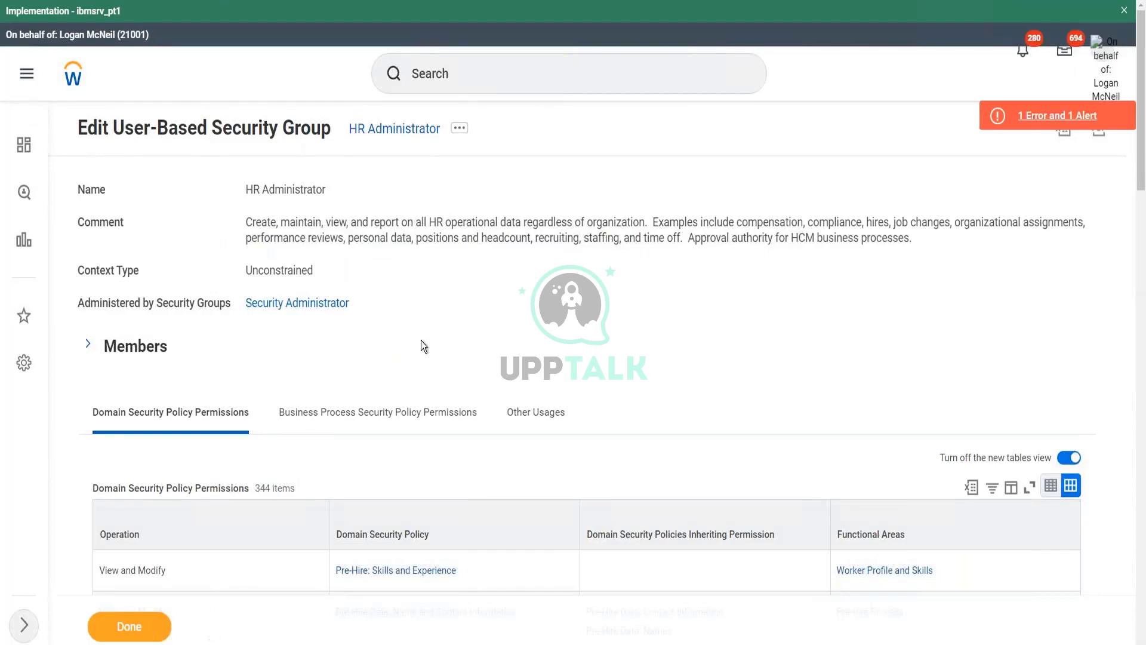
- Scroll through the HR Administrator group's 344 domain security policy permissions, then return to the top
{"action": "scroll", "coordinate": [422, 339], "scroll_direction": "down", "scroll_amount": 3}
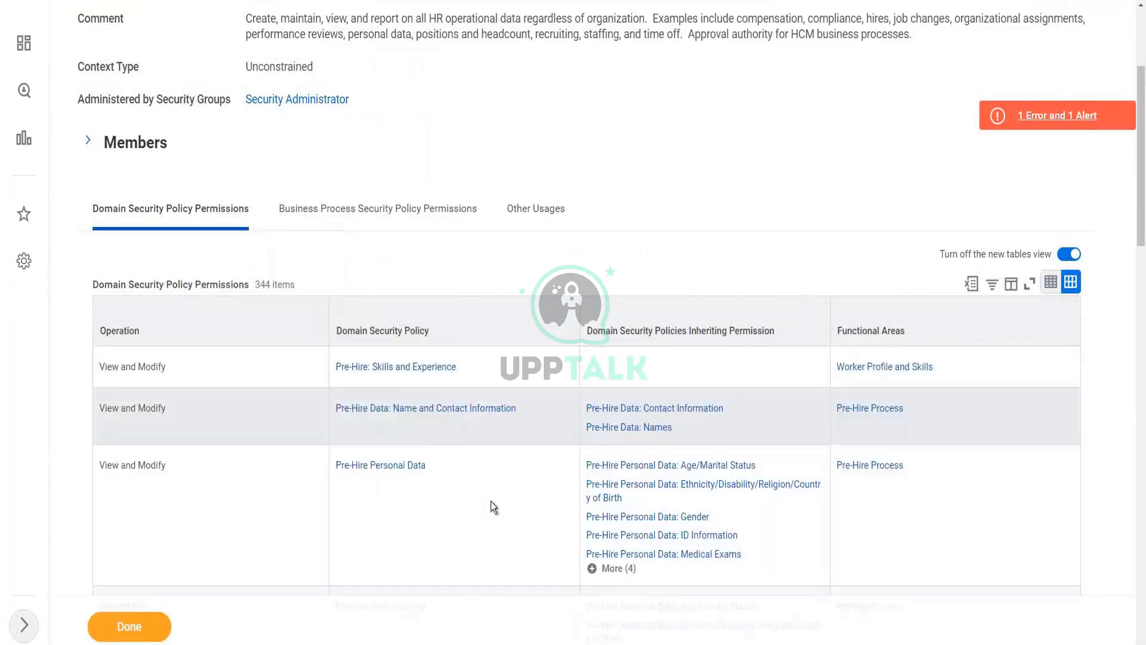
{"action": "scroll", "coordinate": [521, 456], "scroll_direction": "down", "scroll_amount": 2}
{"action": "scroll", "coordinate": [484, 454], "scroll_direction": "down", "scroll_amount": 1}
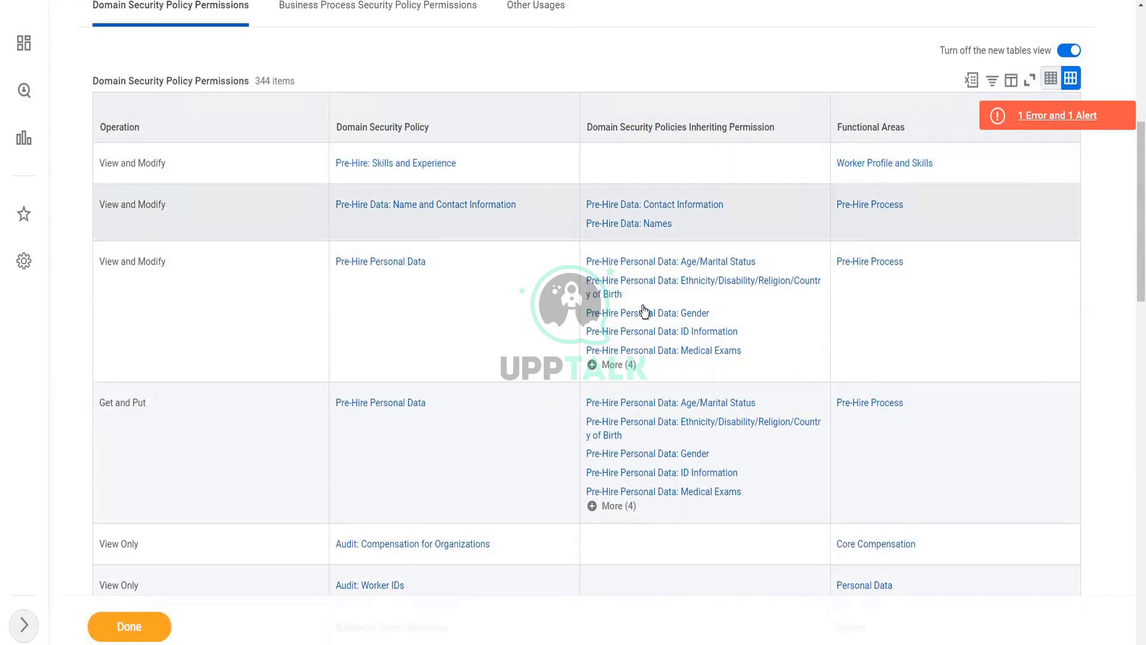
{"action": "scroll", "coordinate": [554, 280], "scroll_direction": "down", "scroll_amount": 2}
{"action": "scroll", "coordinate": [554, 281], "scroll_direction": "up", "scroll_amount": 3}
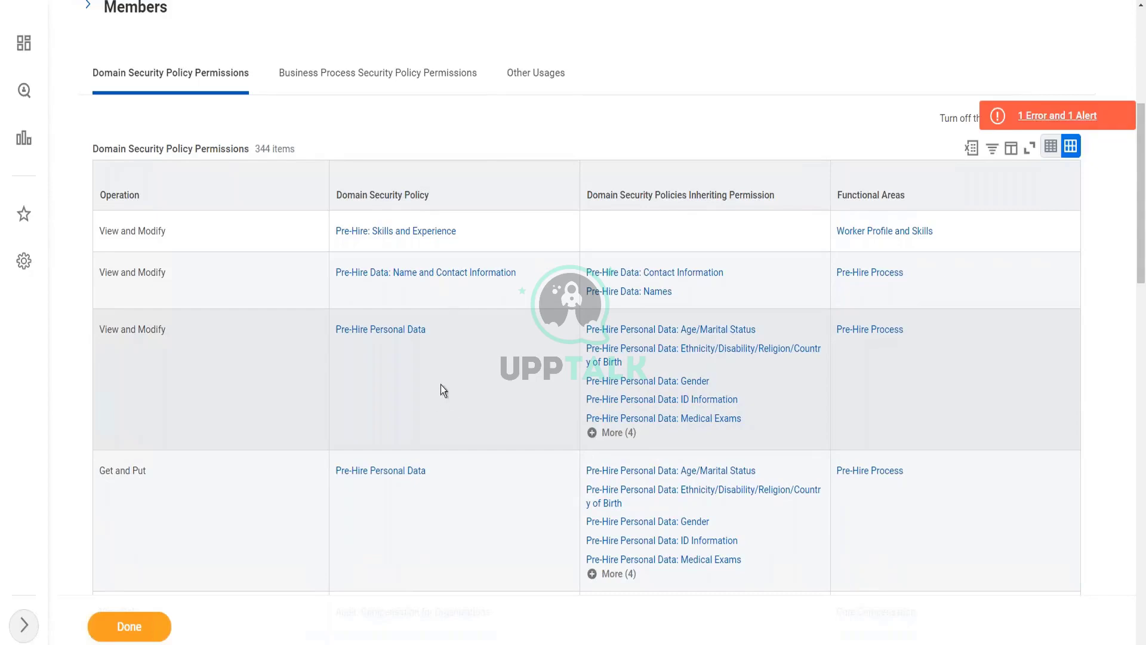
{"action": "scroll", "coordinate": [464, 213], "scroll_direction": "up", "scroll_amount": 5}
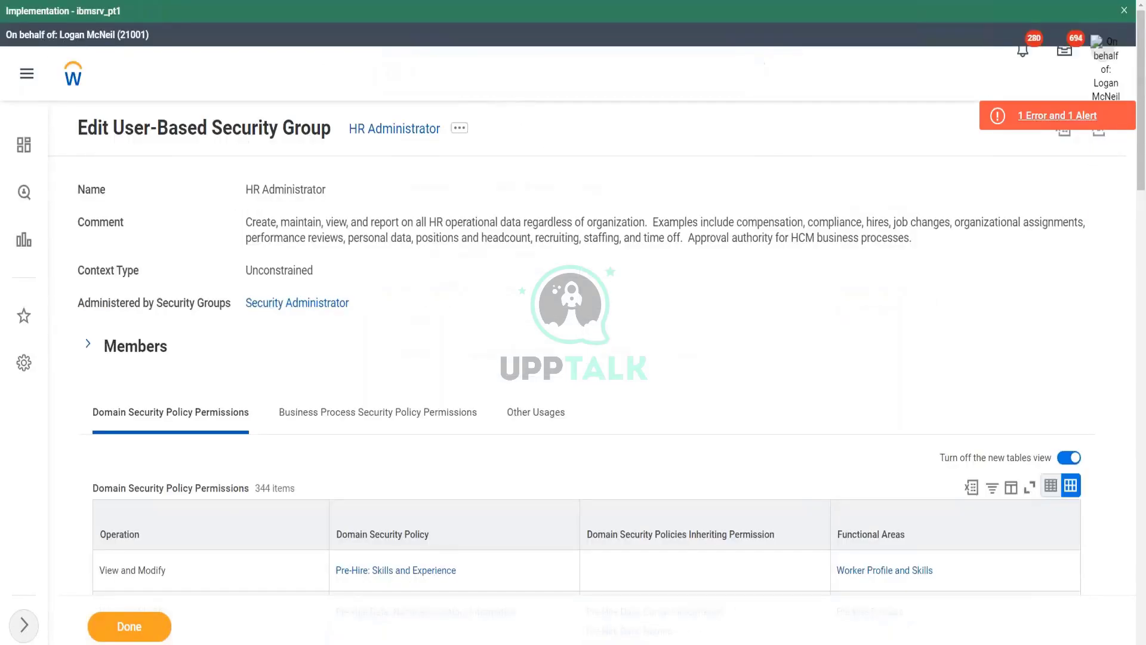
- Search for 'view sec for sec' to bring up the View Security for Securable Item report
{"action": "left_click", "coordinate": [493, 76]}
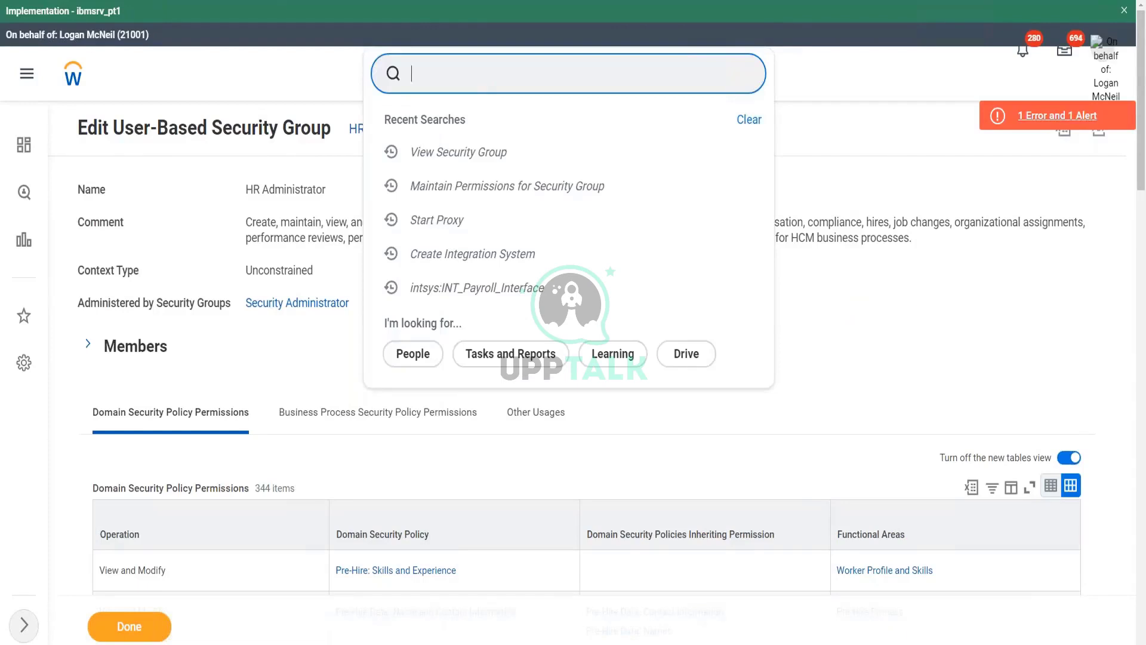
{"action": "type", "text": "view sec for sec"}
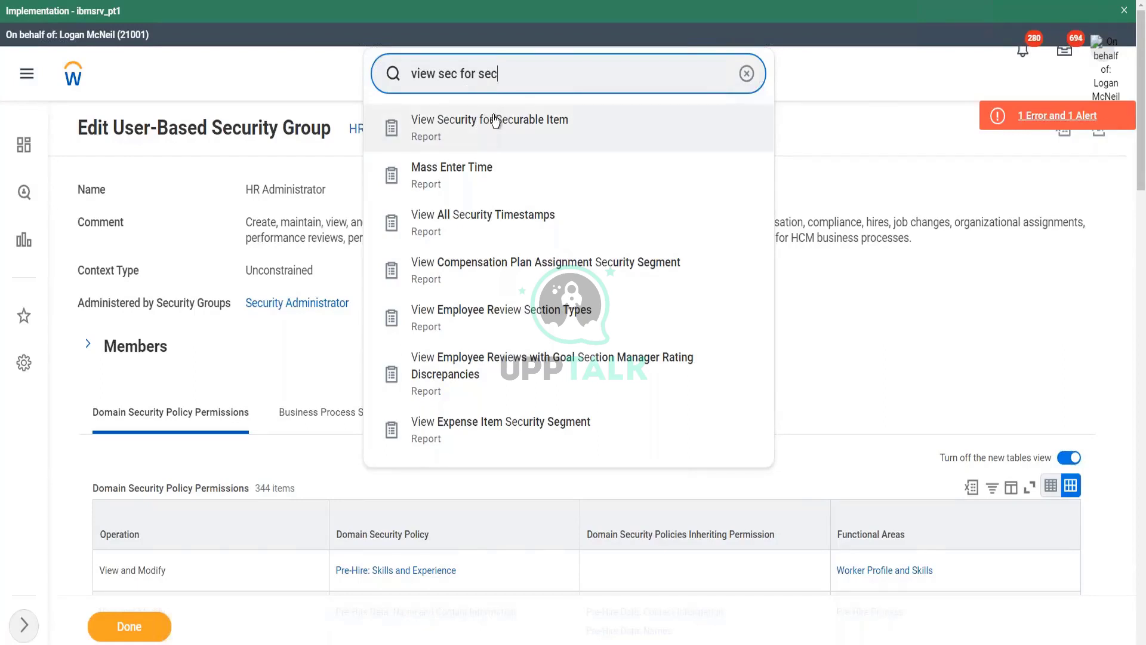
{"action": "left_click_drag", "start_coordinate": [500, 74], "coordinate": [383, 74]}
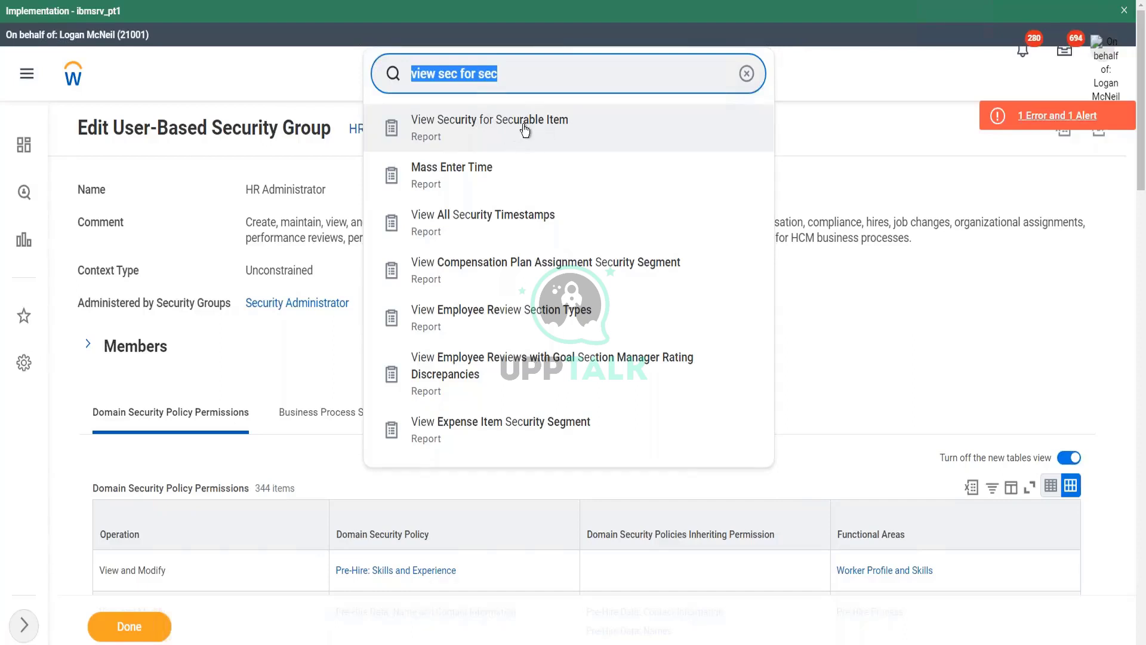
- Launch View Security for Securable Item and check its empty Securable Item prompt
{"action": "left_click", "coordinate": [569, 138]}
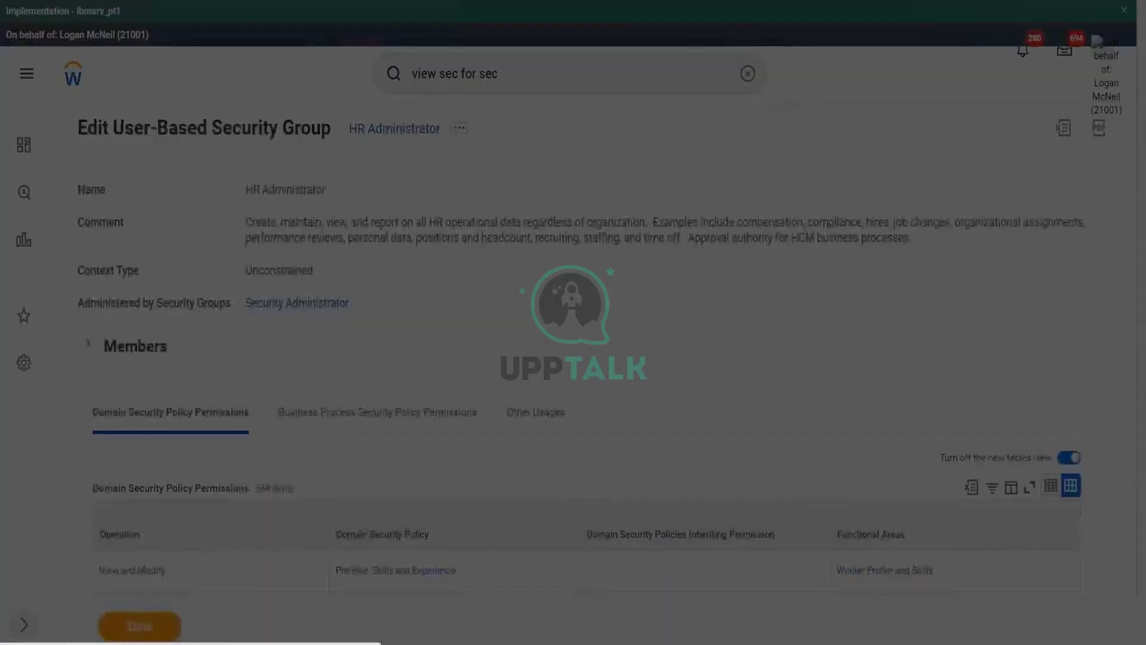
{"action": "left_click", "coordinate": [358, 283]}
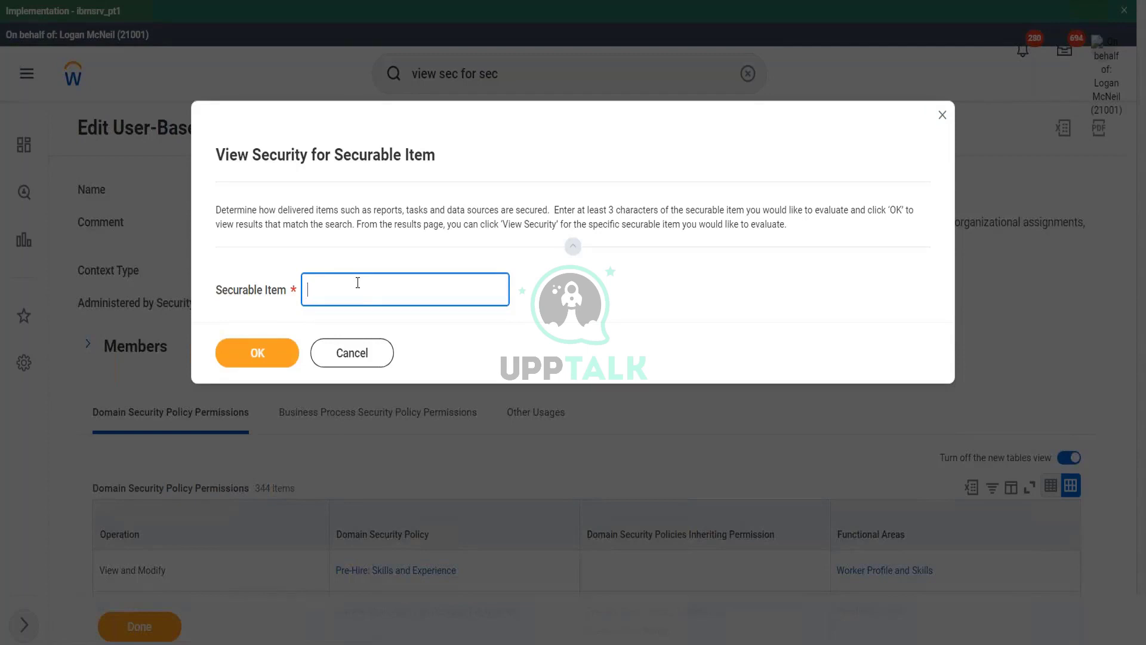
{"action": "left_click", "coordinate": [413, 214]}
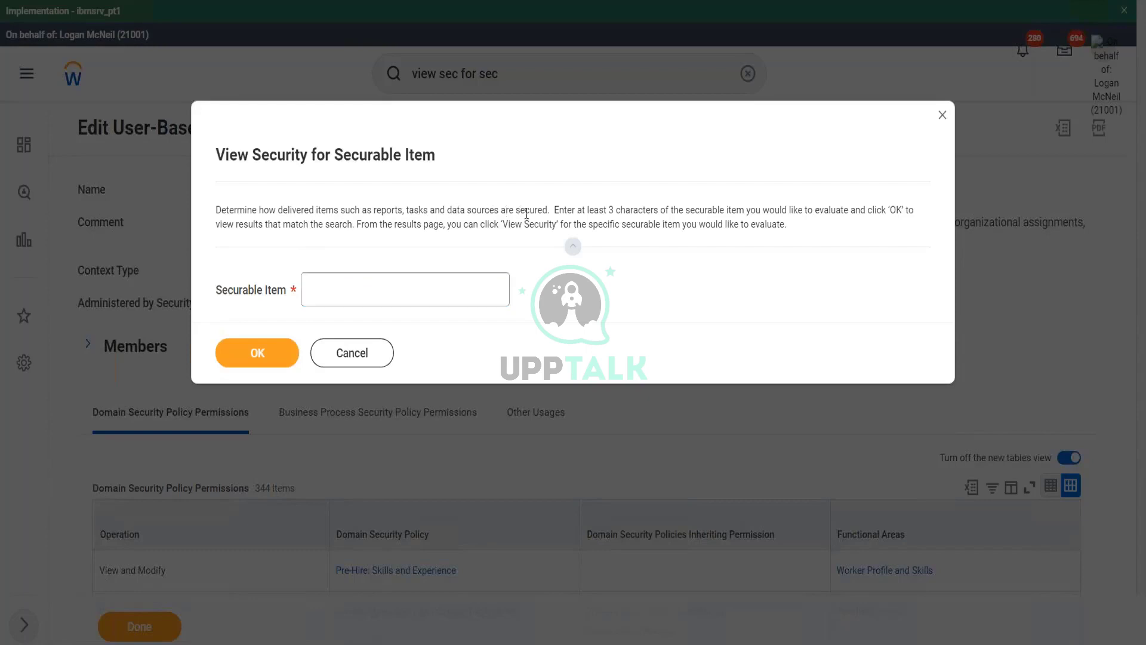